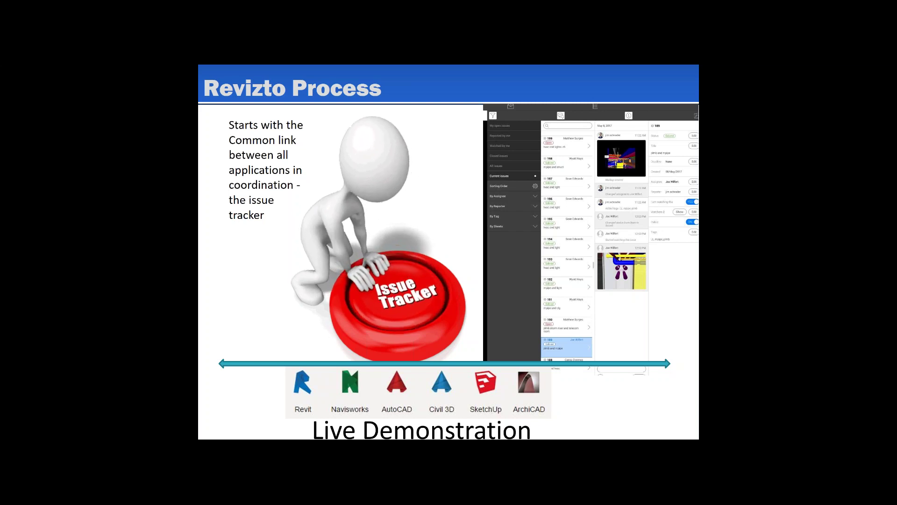
Switch from the presentation to the Navisworks Manage window holding the Master model
{"action": "key", "text": "alt+Tab"}
{"action": "key", "text": "alt+Tab"}
{"action": "key", "text": "alt+Tab"}
{"action": "key", "text": "alt+Tab"}
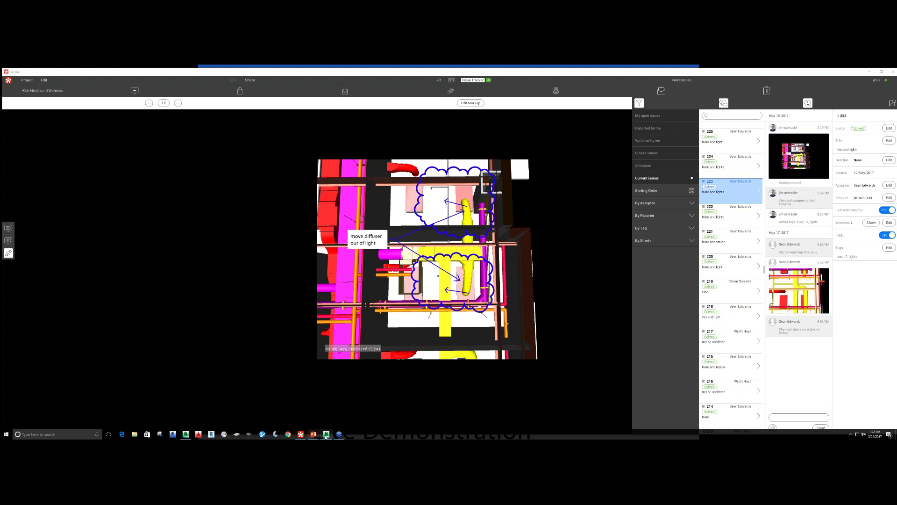
{"action": "mouse_move", "coordinate": [326, 437]}
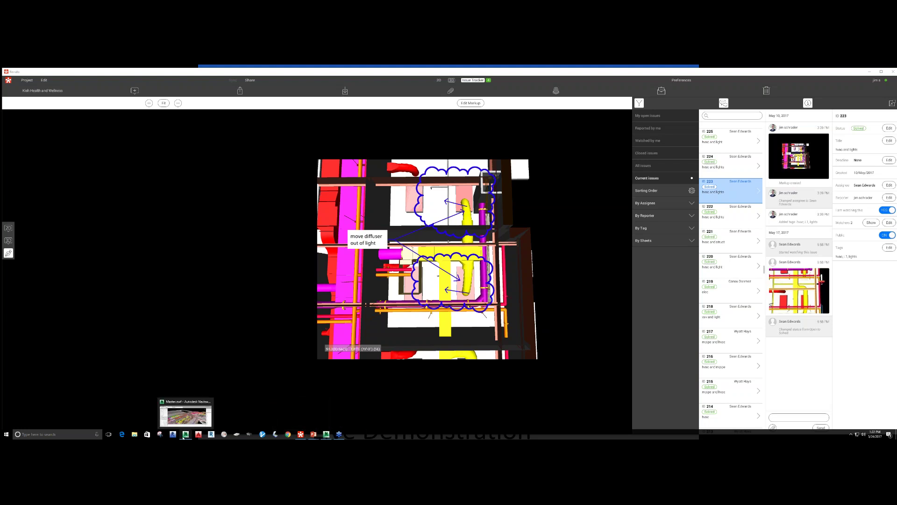
{"action": "left_click", "coordinate": [183, 437]}
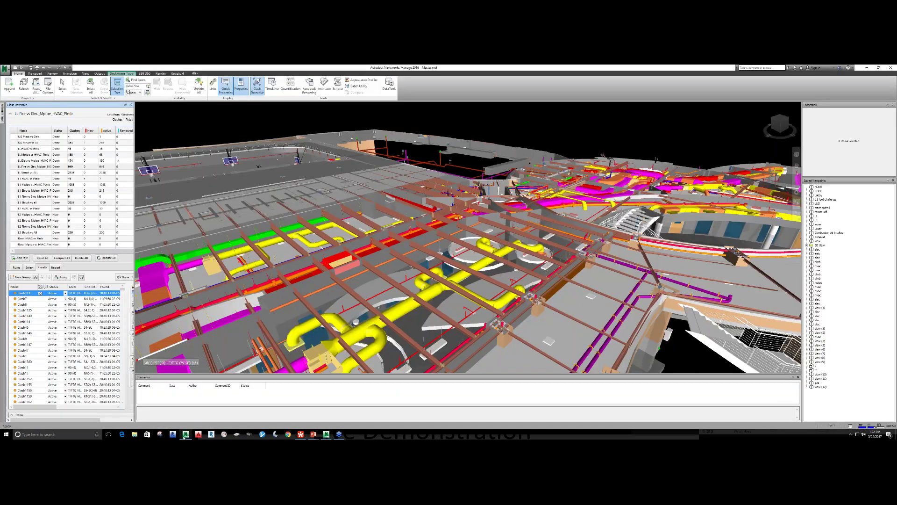
Examine the federated building model from several angles, including the pools, floor decks and colour-coded mechanical systems
{"action": "scroll", "coordinate": [504, 260], "scroll_direction": "down", "scroll_amount": 3}
{"action": "scroll", "coordinate": [497, 237], "scroll_direction": "up", "scroll_amount": 5}
{"action": "scroll", "coordinate": [488, 279], "scroll_direction": "up", "scroll_amount": 5}
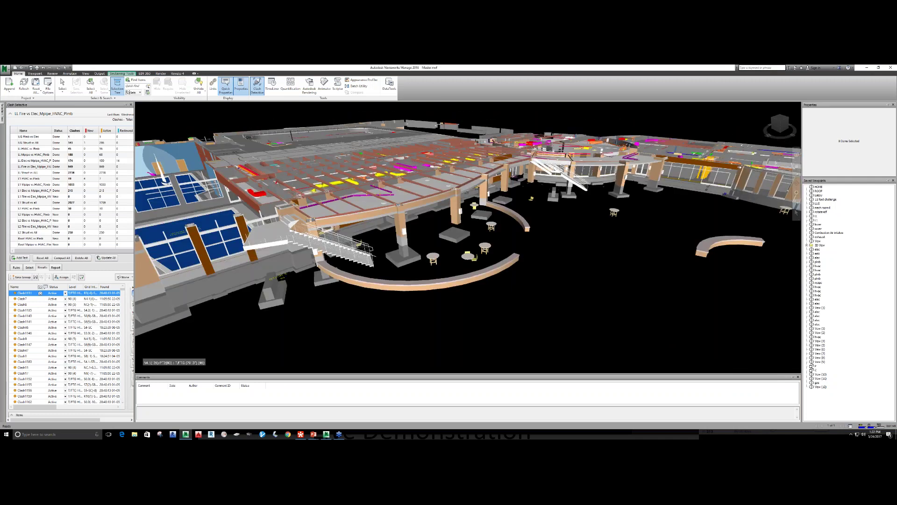
{"action": "scroll", "coordinate": [488, 279], "scroll_direction": "down", "scroll_amount": 5}
{"action": "scroll", "coordinate": [467, 257], "scroll_direction": "up", "scroll_amount": 2}
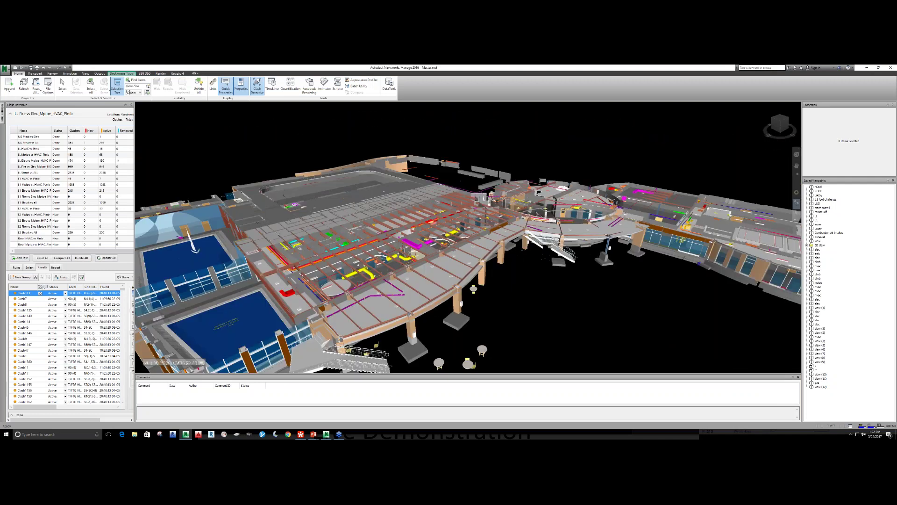
{"action": "middle_click_drag", "start_coordinate": [502, 280], "coordinate": [505, 298], "text": "shift"}
{"action": "scroll", "coordinate": [505, 298], "scroll_direction": "up", "scroll_amount": 2}
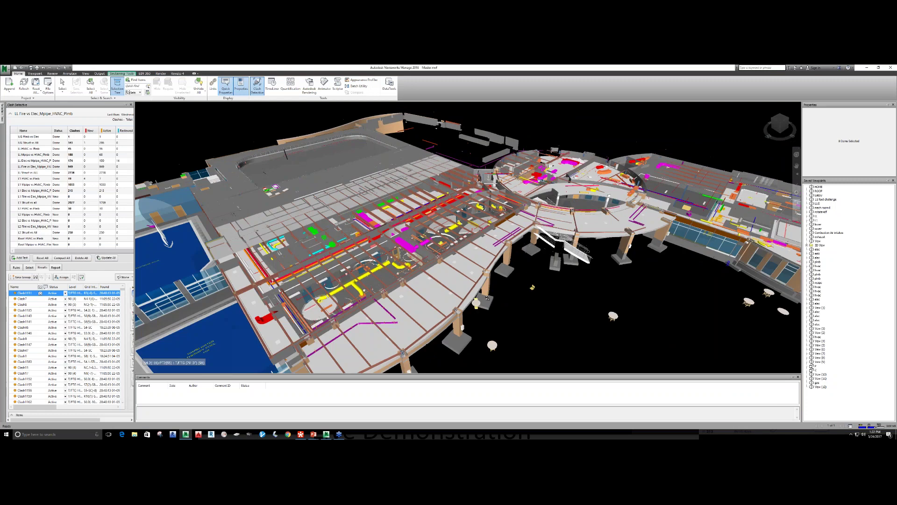
{"action": "middle_click_drag", "start_coordinate": [487, 298], "coordinate": [515, 290], "text": "shift"}
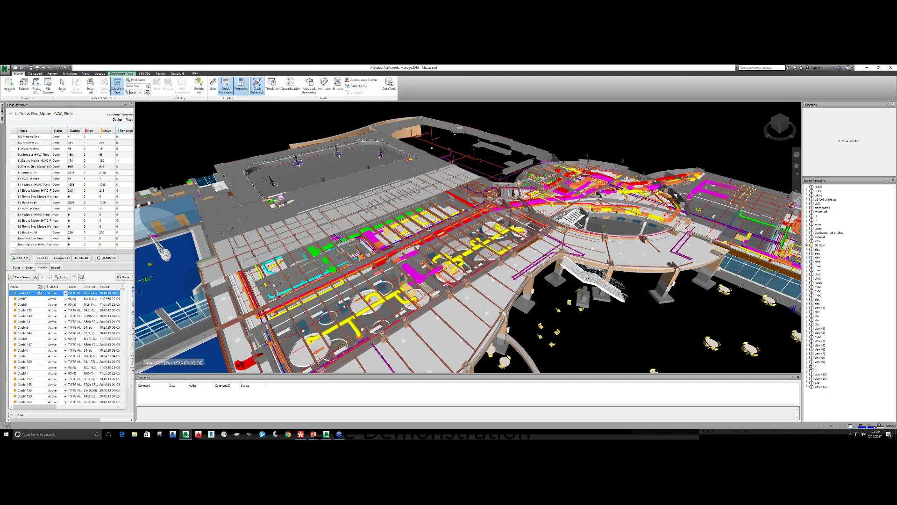
{"action": "middle_click_drag", "start_coordinate": [429, 230], "coordinate": [221, 246], "text": "shift"}
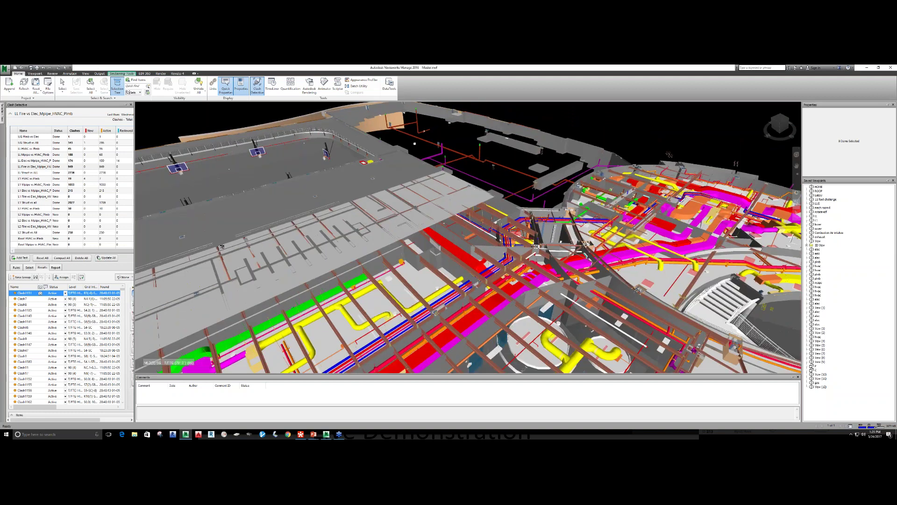
Show the LL Fire vs Elec_Mpipe_HVAC_Plmb clash test in a widened Clash Detective and turn off dimming of other items
{"action": "left_click", "coordinate": [35, 190]}
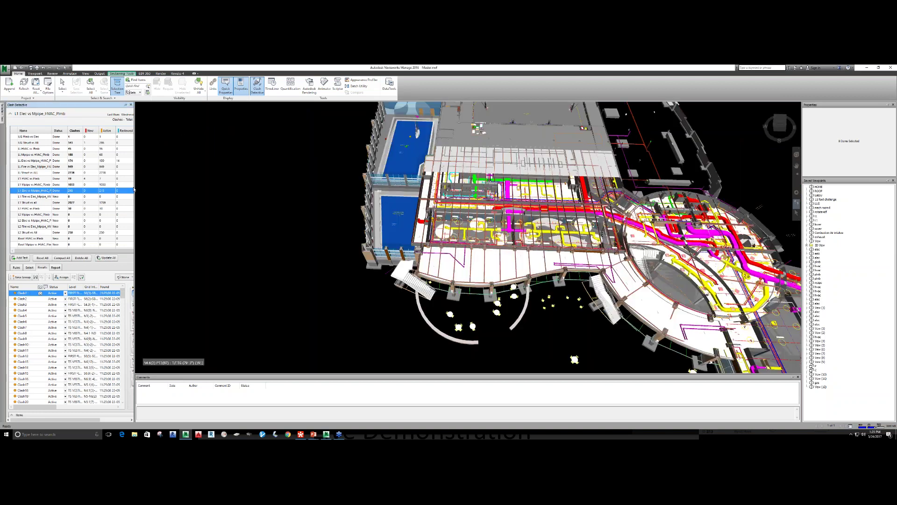
{"action": "left_click_drag", "start_coordinate": [168, 182], "coordinate": [169, 181]}
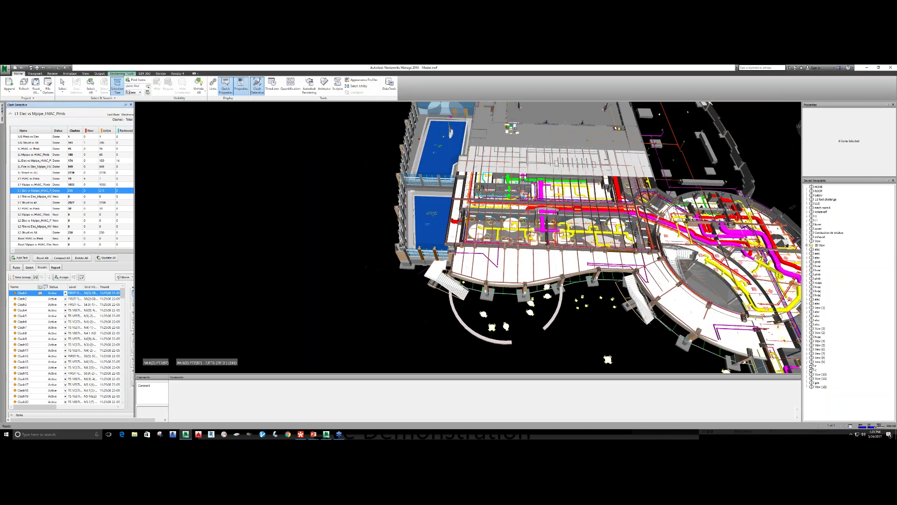
{"action": "left_click", "coordinate": [33, 167]}
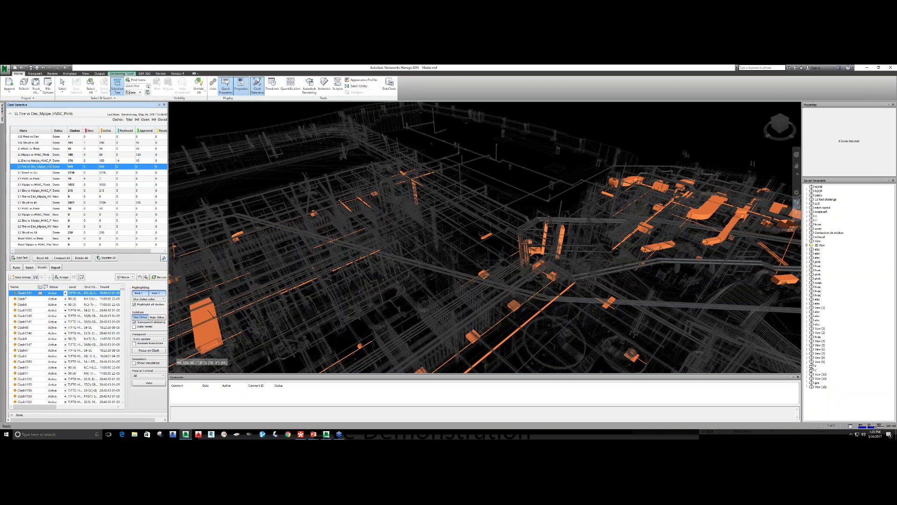
{"action": "left_click", "coordinate": [177, 74]}
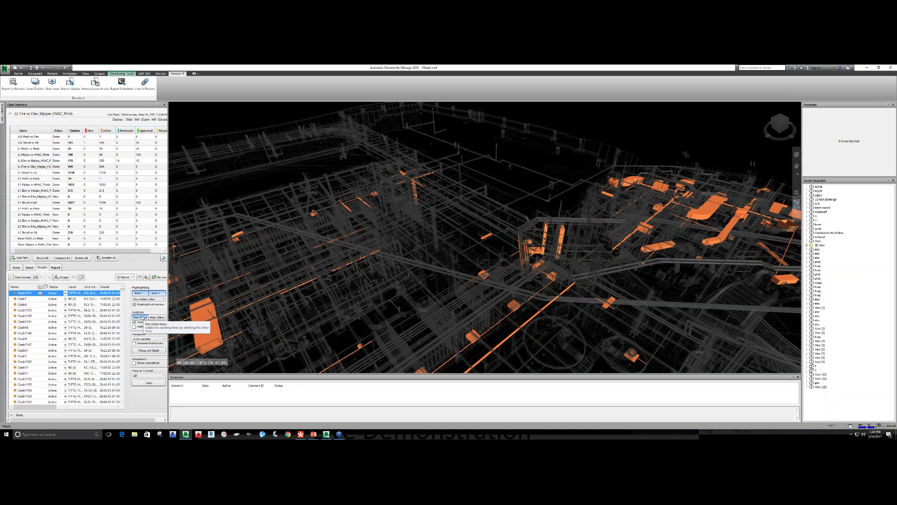
{"action": "left_click", "coordinate": [141, 317]}
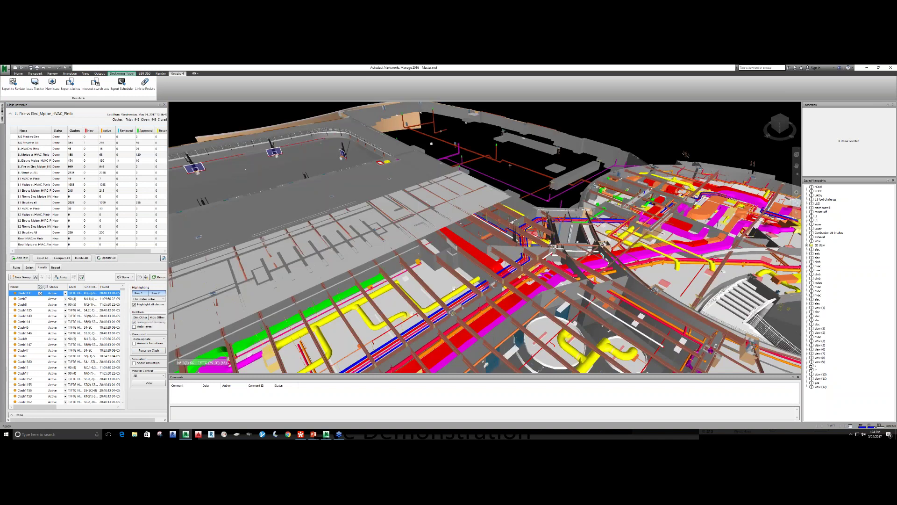
Create a Revizto issue titled "test" from a close-up view of the pipes and ducts running beneath the steel beams
{"action": "scroll", "coordinate": [523, 249], "scroll_direction": "up", "scroll_amount": 10}
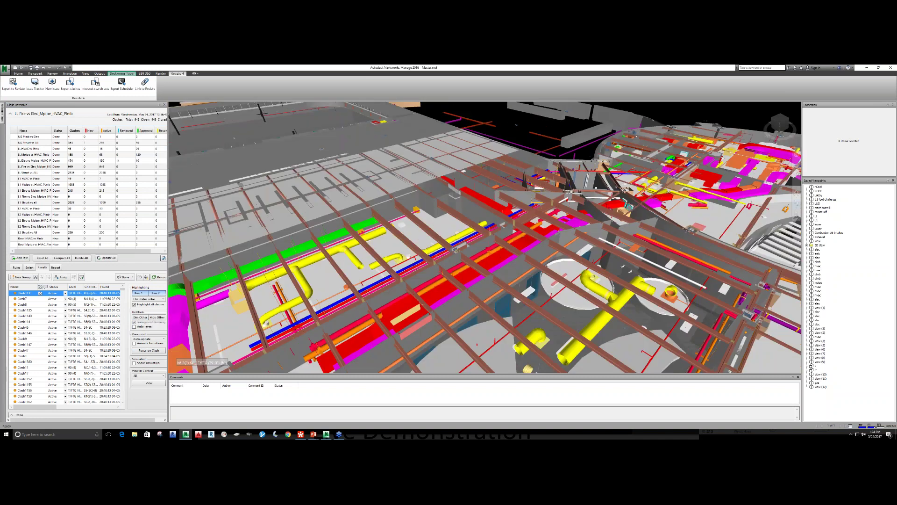
{"action": "scroll", "coordinate": [525, 250], "scroll_direction": "down", "scroll_amount": 5}
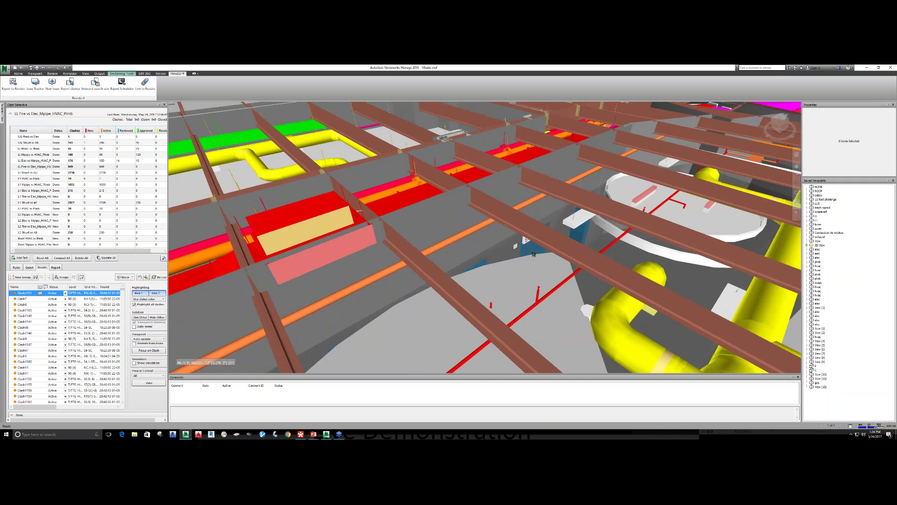
{"action": "scroll", "coordinate": [561, 287], "scroll_direction": "up", "scroll_amount": 10}
{"action": "scroll", "coordinate": [563, 282], "scroll_direction": "down", "scroll_amount": 3}
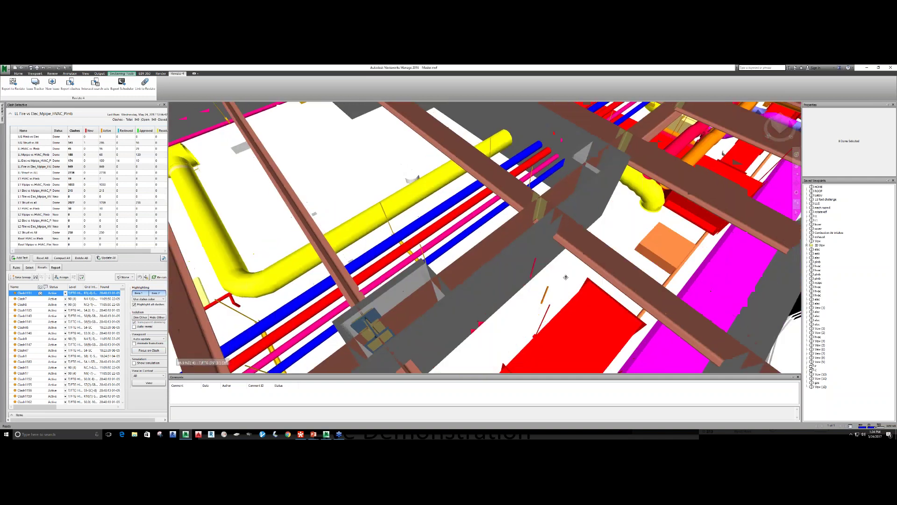
{"action": "scroll", "coordinate": [565, 277], "scroll_direction": "down", "scroll_amount": 4}
{"action": "scroll", "coordinate": [560, 278], "scroll_direction": "up", "scroll_amount": 3}
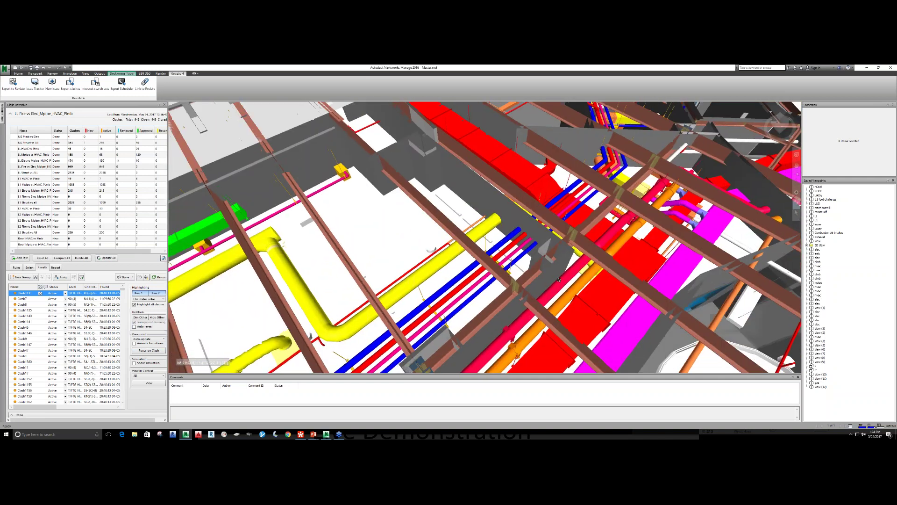
{"action": "left_click", "coordinate": [35, 84]}
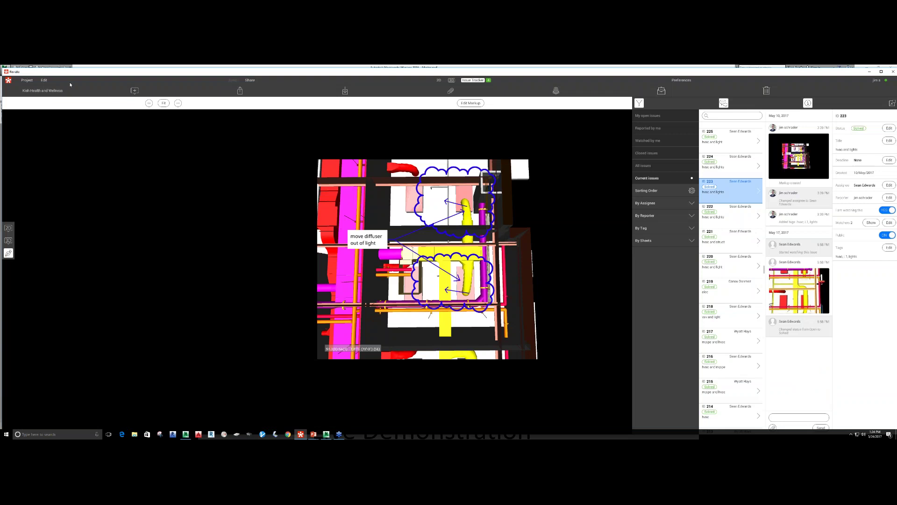
{"action": "left_click", "coordinate": [186, 434]}
{"action": "left_click", "coordinate": [51, 84]}
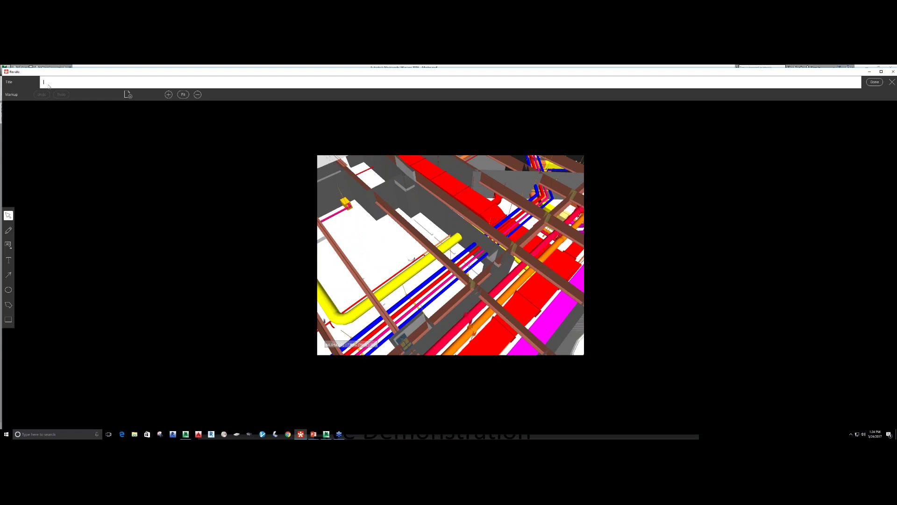
{"action": "type", "text": "test"}
Draw a four-cornered revision cloud around the pipe and duct run in the middle of the issue snapshot
{"action": "left_click", "coordinate": [9, 304]}
{"action": "left_click", "coordinate": [496, 201]}
{"action": "left_click", "coordinate": [371, 281]}
{"action": "left_click", "coordinate": [449, 347]}
{"action": "left_click", "coordinate": [557, 263]}
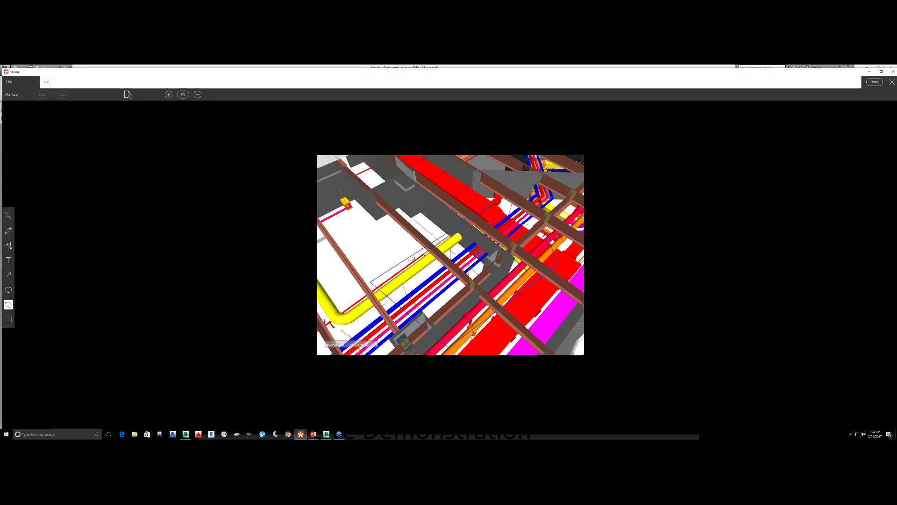
{"action": "left_click", "coordinate": [496, 201]}
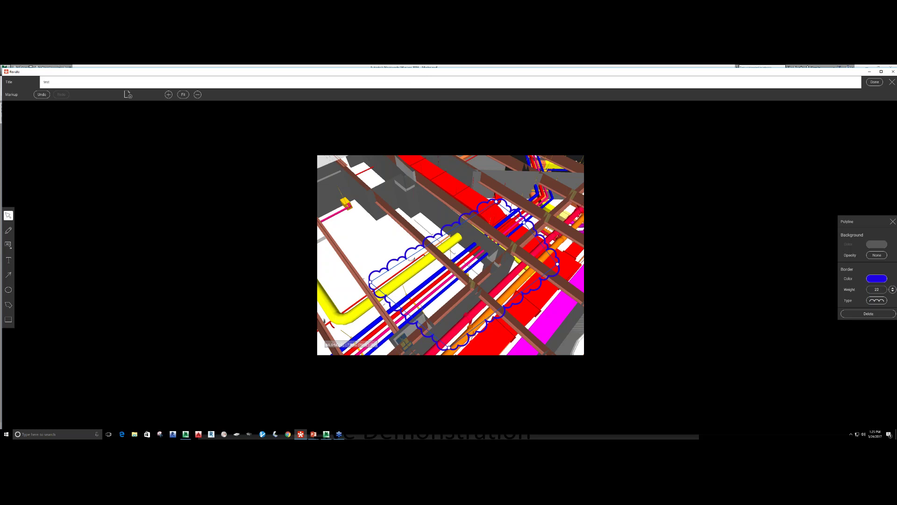
Add a callout reading "this is a test" pointing at the clouded area and finish the issue markup
{"action": "left_click", "coordinate": [8, 244]}
{"action": "left_click", "coordinate": [372, 227]}
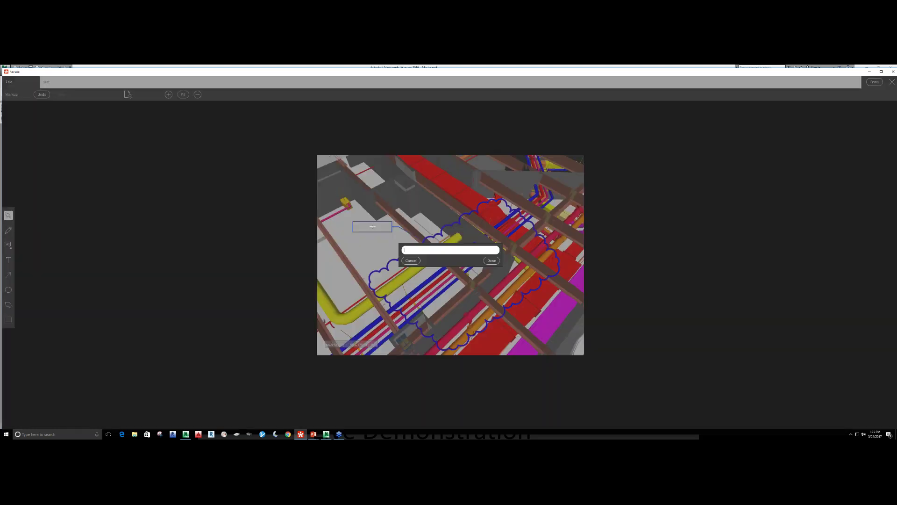
{"action": "type", "text": "this is a test"}
{"action": "key", "text": "Return"}
{"action": "left_click", "coordinate": [875, 82]}
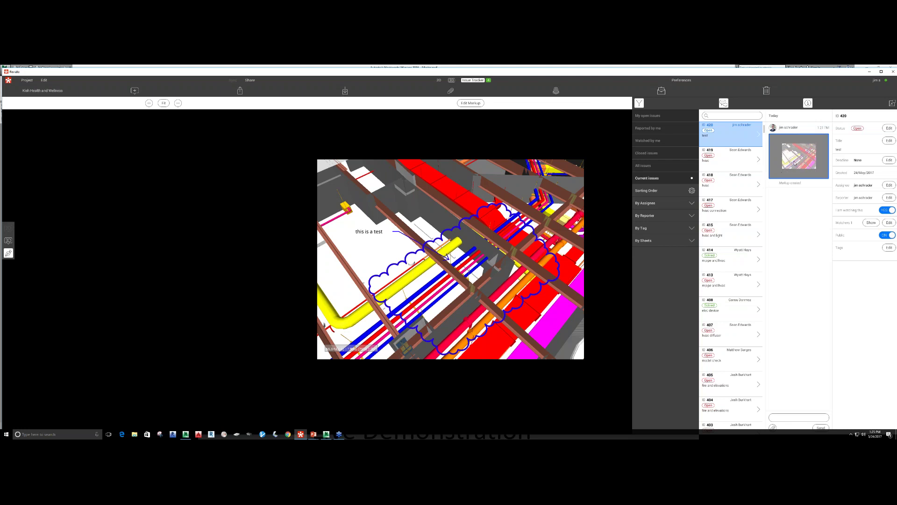
Tag the new issue with "class exercise" and "L1"
{"action": "left_click", "coordinate": [888, 248]}
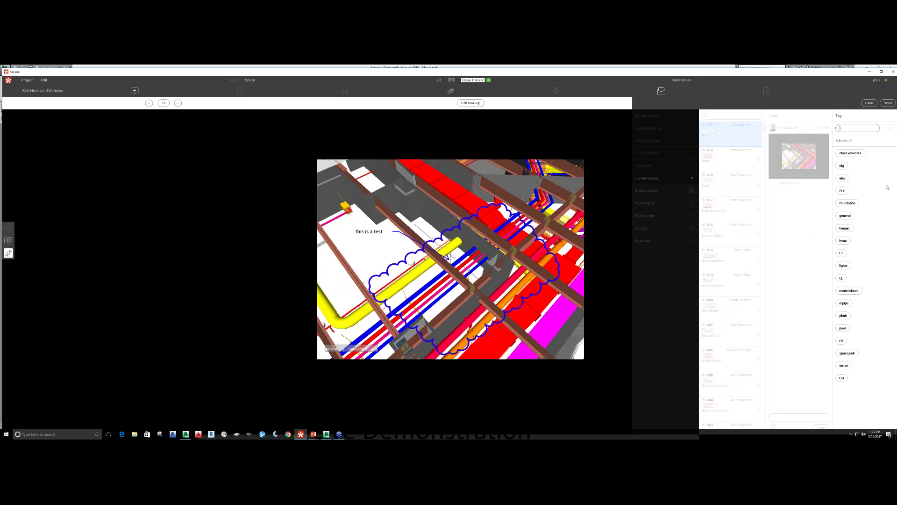
{"action": "left_click", "coordinate": [848, 157]}
{"action": "left_click", "coordinate": [842, 254]}
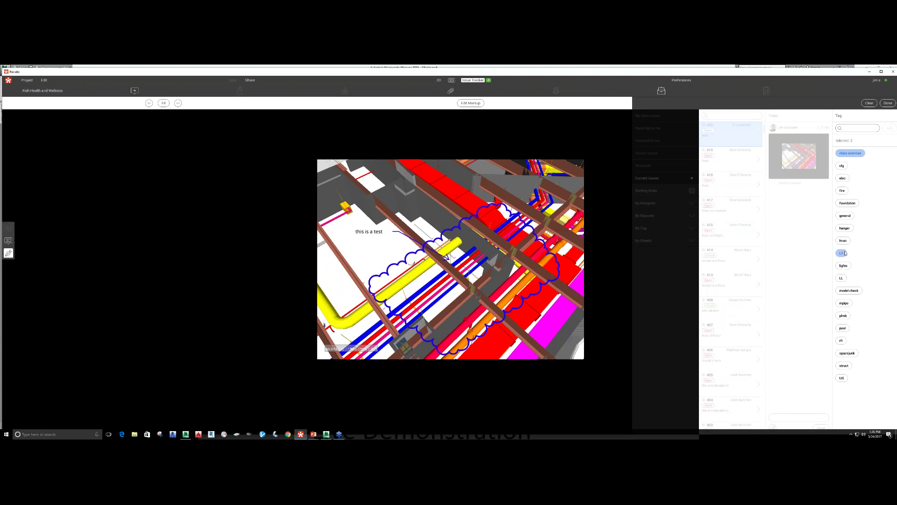
{"action": "left_click", "coordinate": [887, 105]}
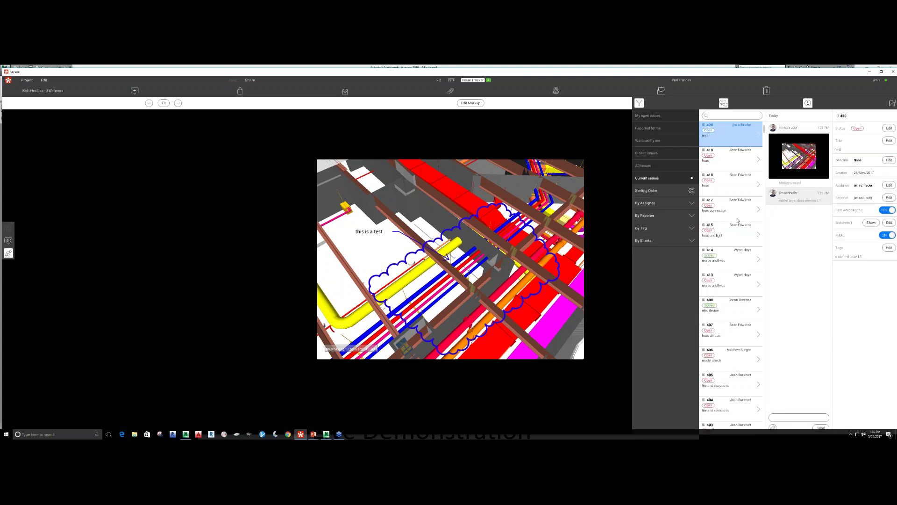
Browse the issue list, filter it to the new issue's assignee, and clear that filter
{"action": "scroll", "coordinate": [738, 271], "scroll_direction": "down", "scroll_amount": 10}
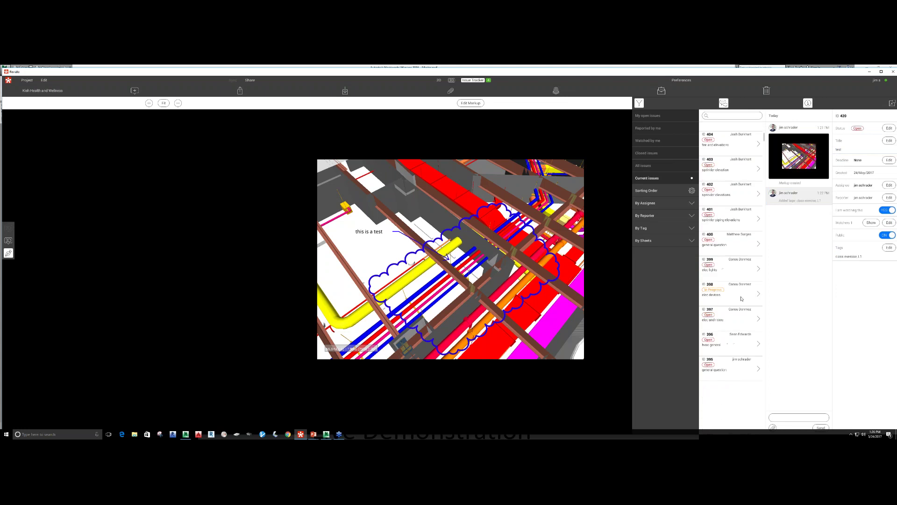
{"action": "scroll", "coordinate": [738, 280], "scroll_direction": "up", "scroll_amount": 10}
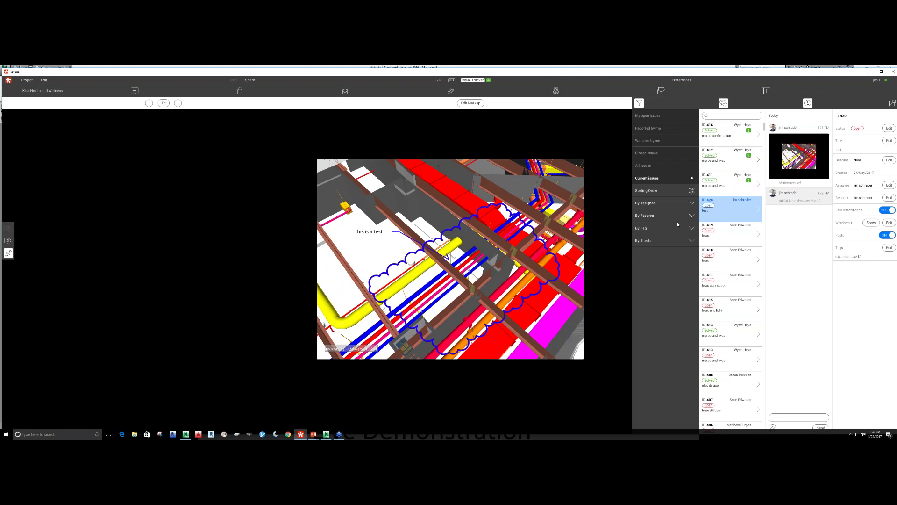
{"action": "left_click", "coordinate": [687, 204]}
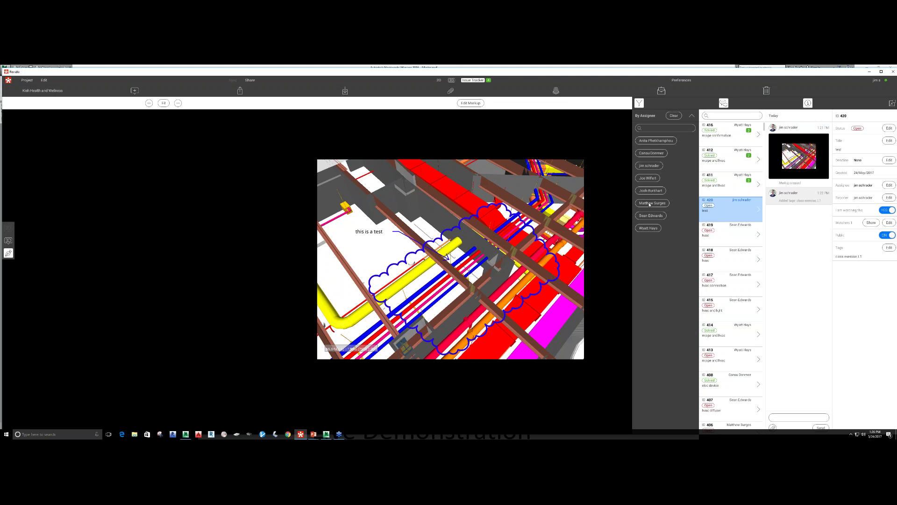
{"action": "left_click", "coordinate": [647, 167]}
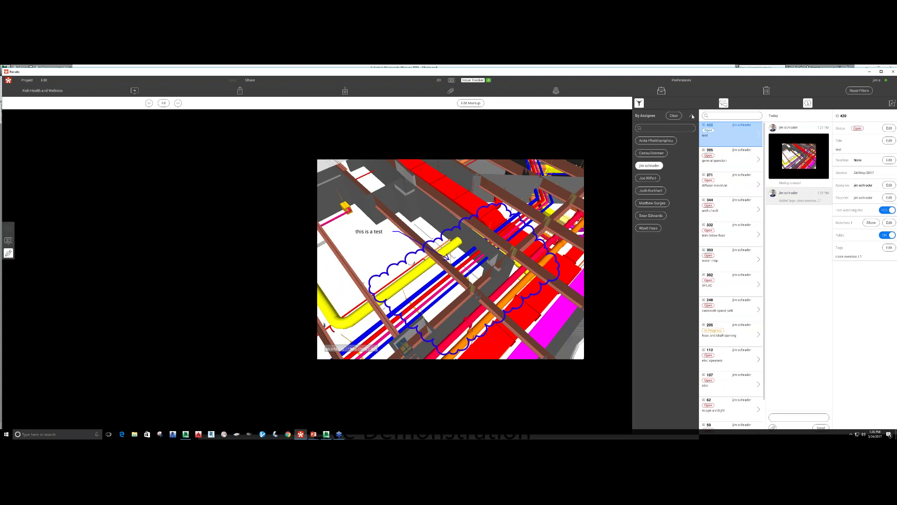
{"action": "left_click", "coordinate": [674, 116]}
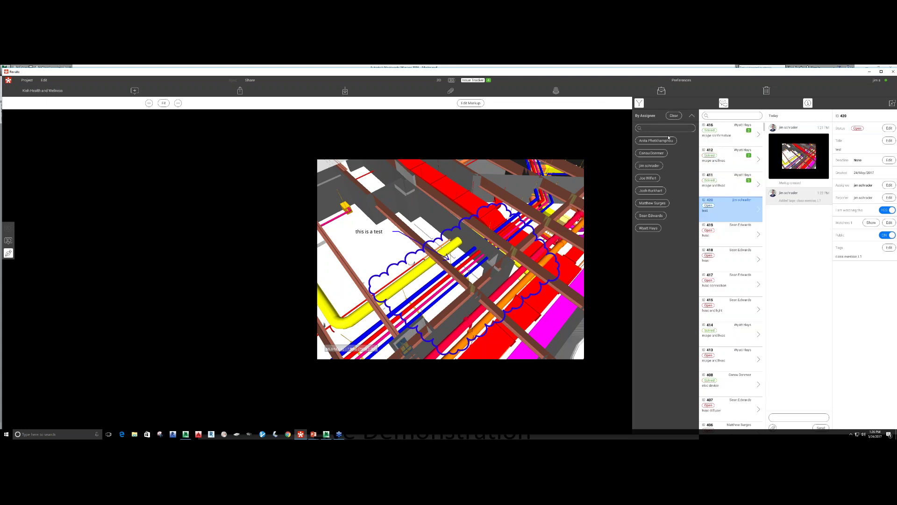
{"action": "left_click", "coordinate": [692, 115]}
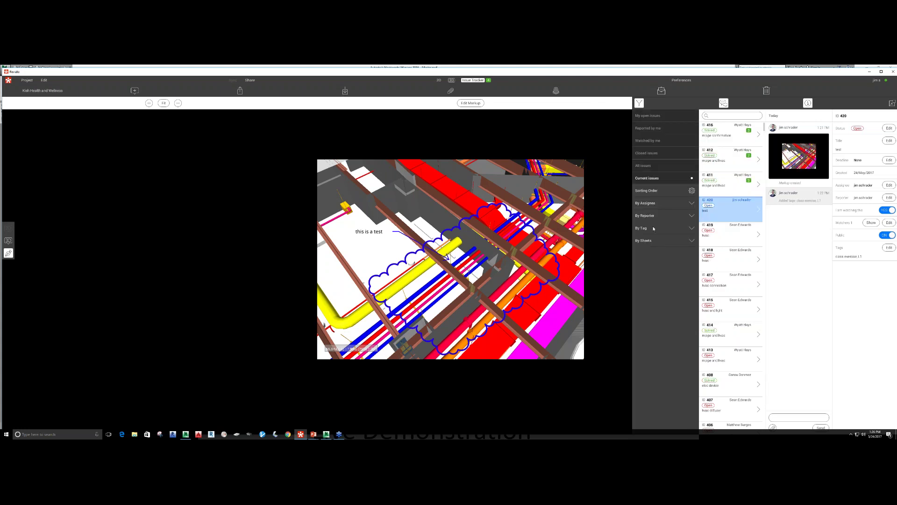
Filter the issues by the "class exercise" tag
{"action": "left_click", "coordinate": [653, 228]}
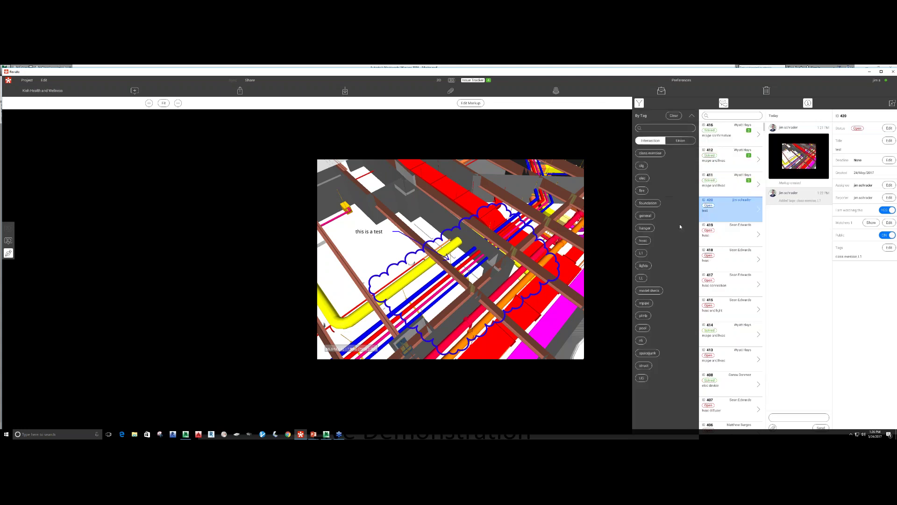
{"action": "left_click", "coordinate": [645, 153]}
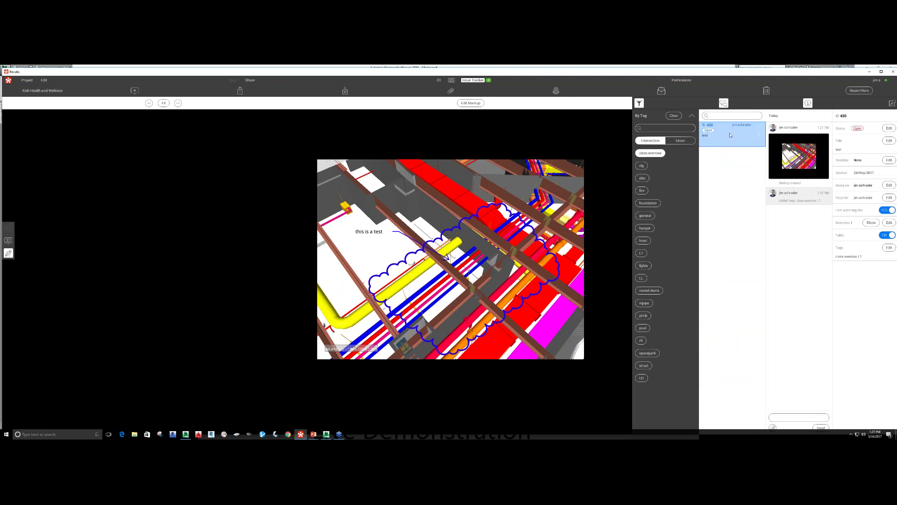
Switch to the Navisworks Freedom window and inspect its piping model close up
{"action": "left_click", "coordinate": [326, 434]}
{"action": "scroll", "coordinate": [838, 248], "scroll_direction": "up", "scroll_amount": 10}
{"action": "scroll", "coordinate": [822, 290], "scroll_direction": "up", "scroll_amount": 10}
{"action": "scroll", "coordinate": [796, 258], "scroll_direction": "down", "scroll_amount": 15}
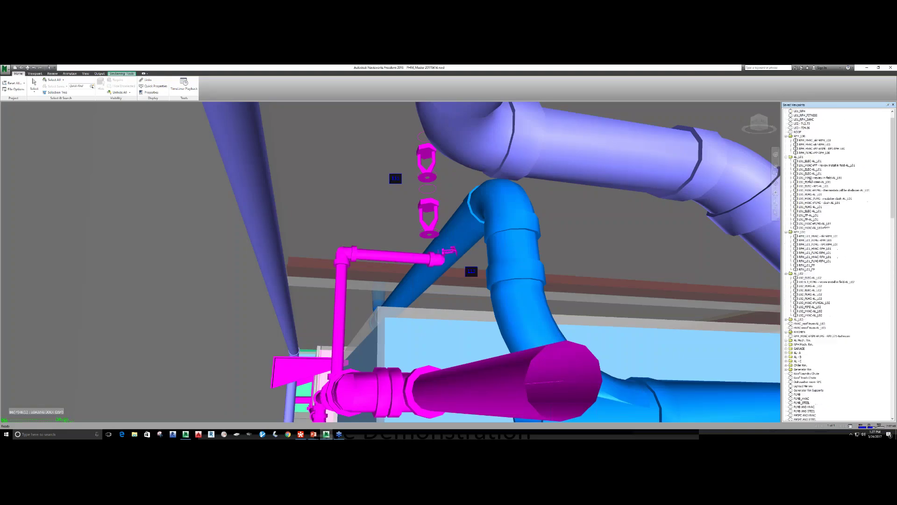
Switch to Revizto, remove the "class exercise" tag filter, filter the issues by the "rfi" tag, and clear that filter
{"action": "left_click", "coordinate": [300, 435]}
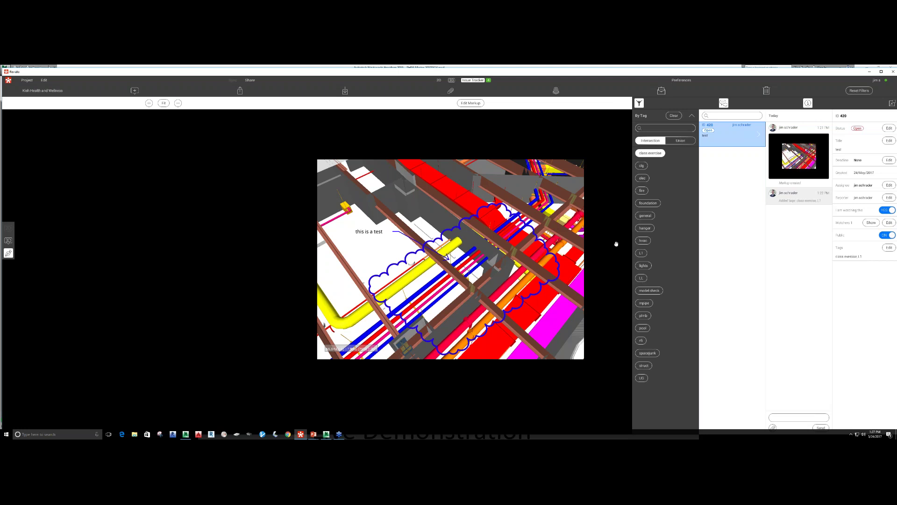
{"action": "left_click", "coordinate": [651, 157]}
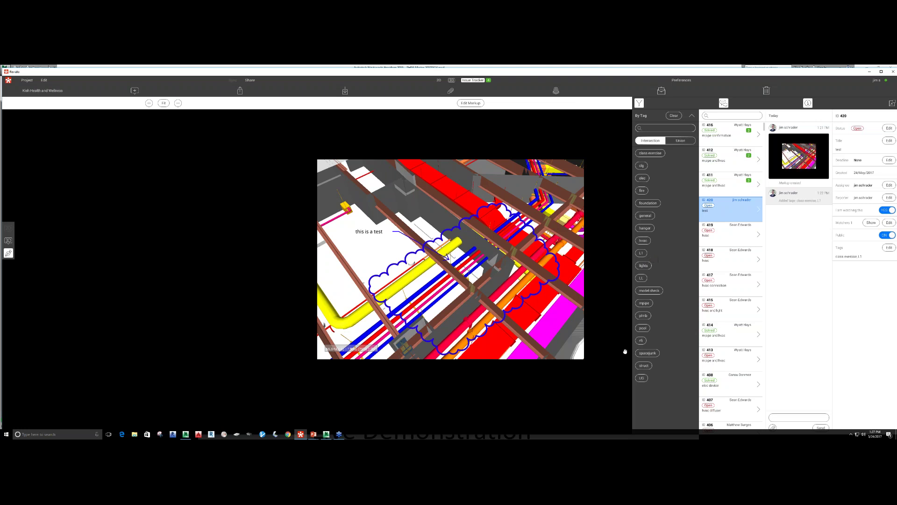
{"action": "left_click", "coordinate": [643, 343]}
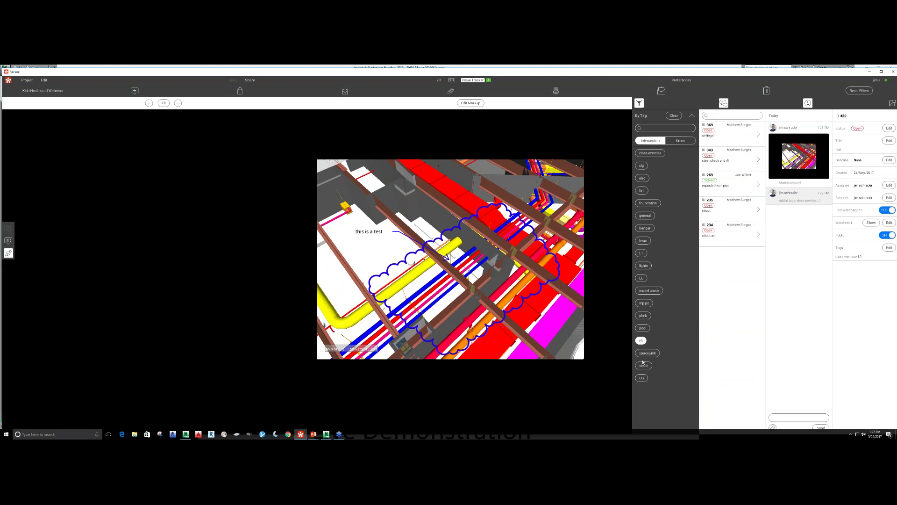
{"action": "left_click", "coordinate": [673, 115]}
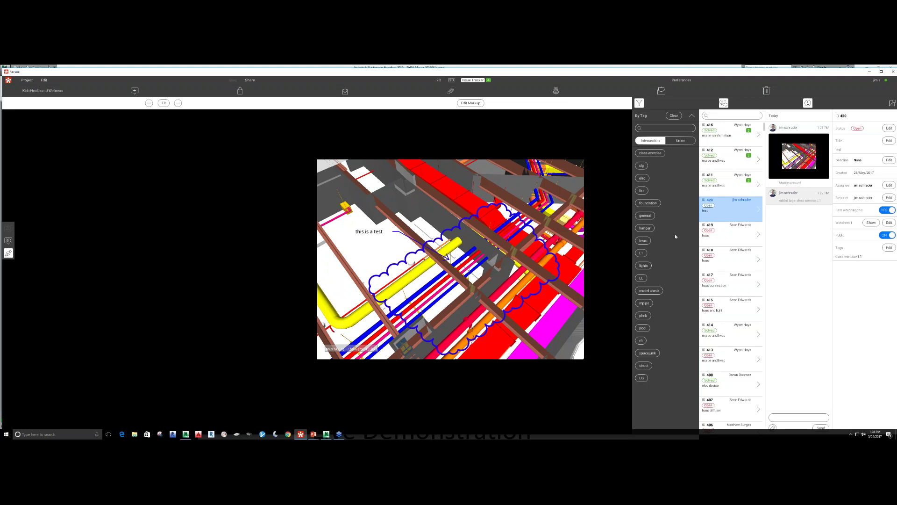
Browse the full issue list and open issue 392 about the 2D DWG or Revit request
{"action": "scroll", "coordinate": [765, 312], "scroll_direction": "down", "scroll_amount": 10}
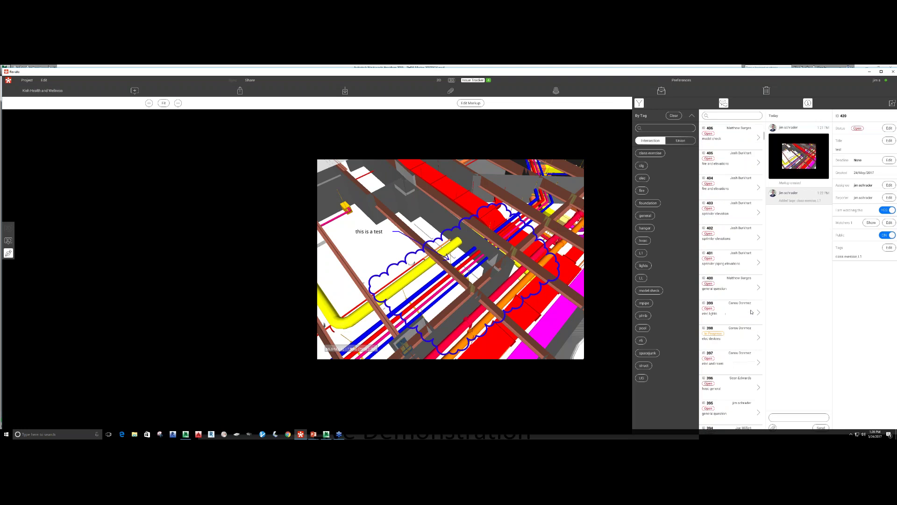
{"action": "scroll", "coordinate": [750, 311], "scroll_direction": "down", "scroll_amount": 3}
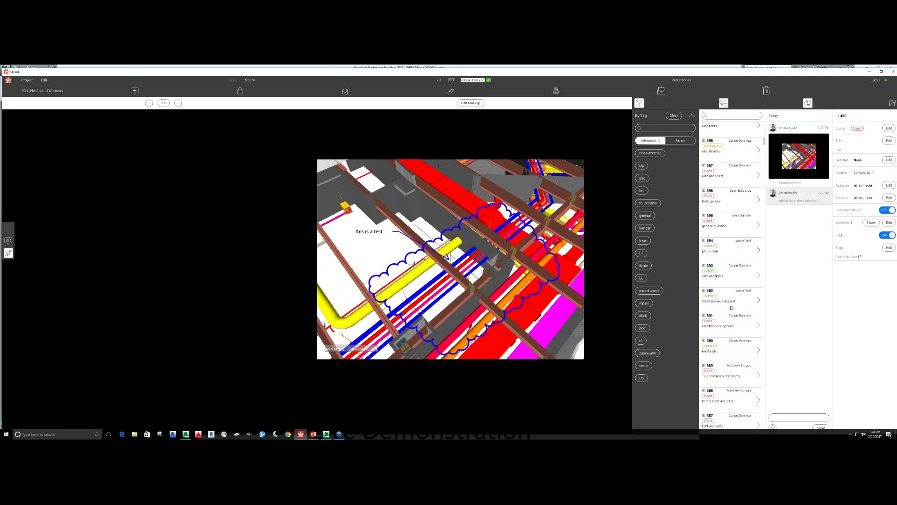
{"action": "left_click", "coordinate": [731, 304]}
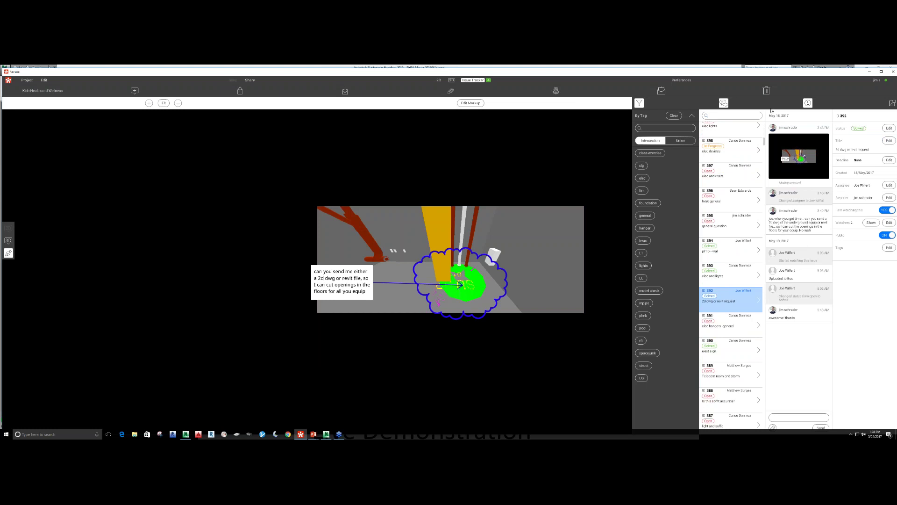
Find the older issue 119, "plmb and hvac", in the issue list and open it
{"action": "scroll", "coordinate": [724, 358], "scroll_direction": "down", "scroll_amount": 5}
{"action": "scroll", "coordinate": [725, 359], "scroll_direction": "down", "scroll_amount": 8}
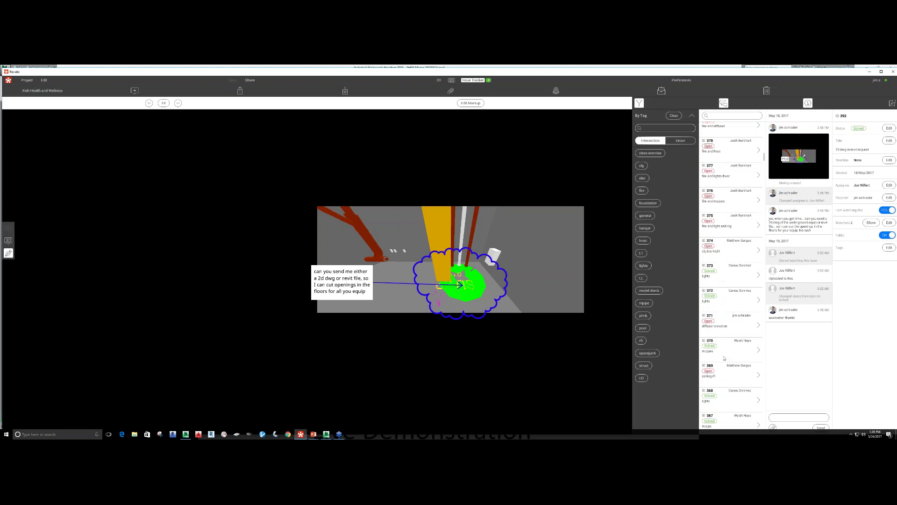
{"action": "left_click_drag", "start_coordinate": [764, 166], "coordinate": [757, 349]}
{"action": "scroll", "coordinate": [747, 336], "scroll_direction": "up", "scroll_amount": 2}
{"action": "left_click", "coordinate": [739, 324]}
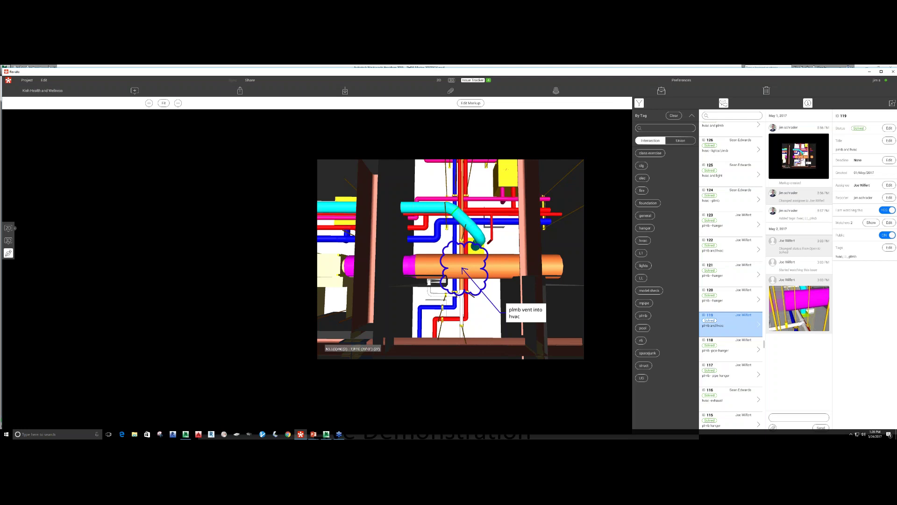
Switch to Navisworks Freedom and open the saved viewpoint with the redlined pipe clash
{"action": "left_click", "coordinate": [330, 433]}
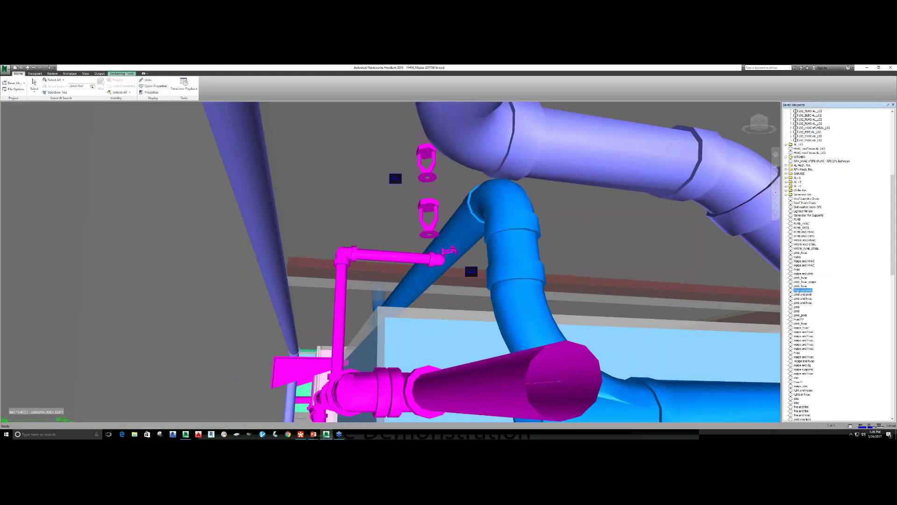
{"action": "left_click", "coordinate": [802, 290]}
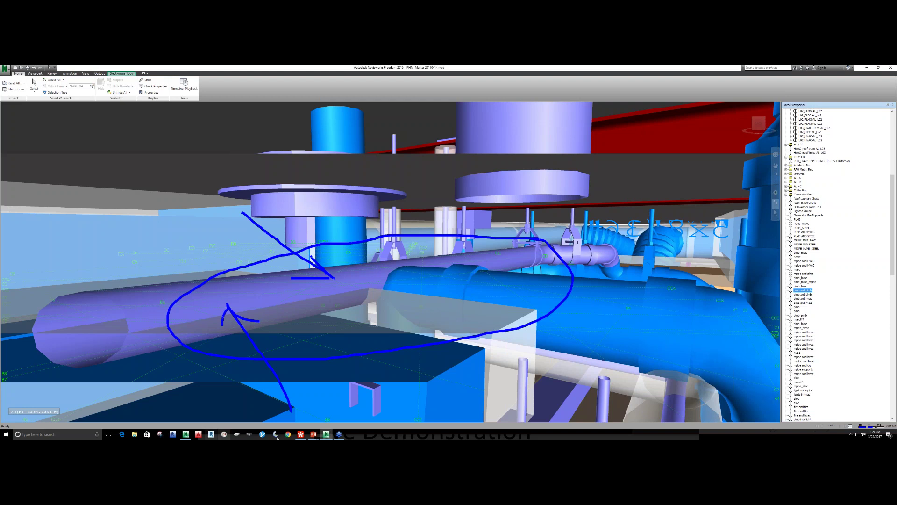
Switch back to Revizto and review issue 119's status options and the image attached to its discussion
{"action": "mouse_move", "coordinate": [300, 434]}
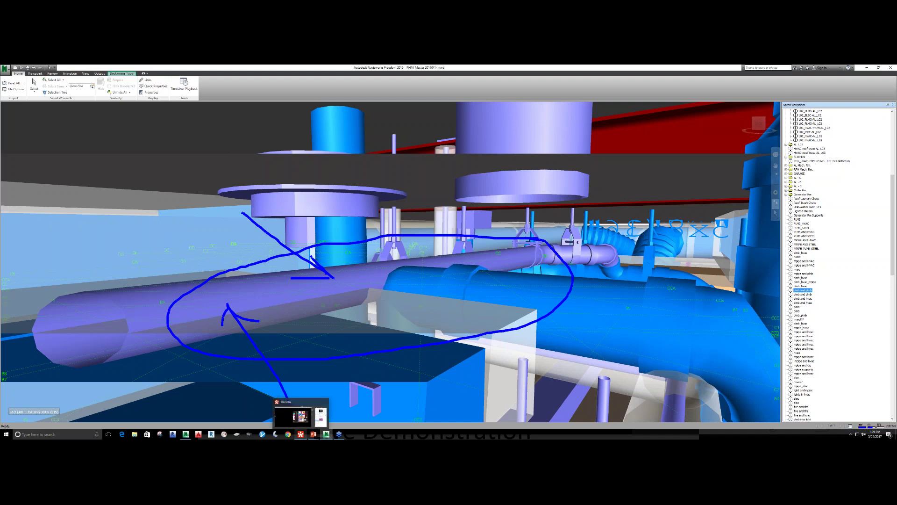
{"action": "left_click", "coordinate": [301, 434]}
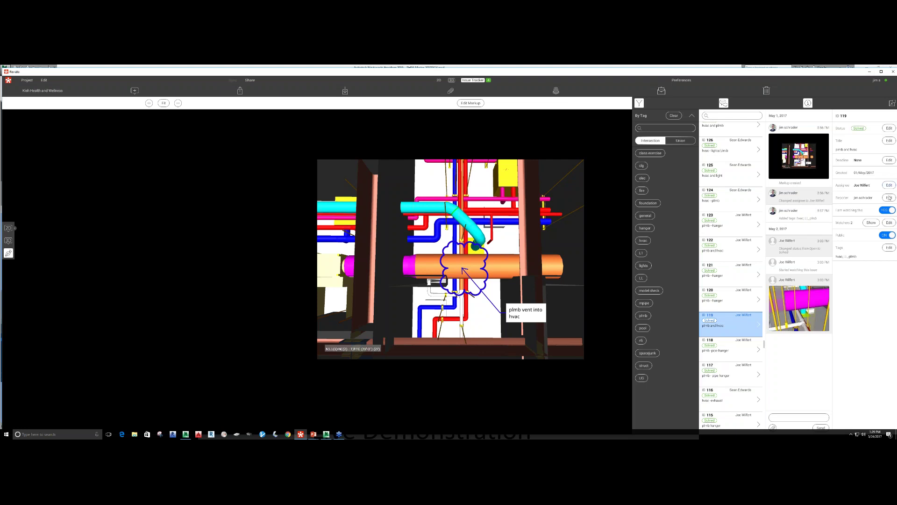
{"action": "left_click", "coordinate": [888, 128]}
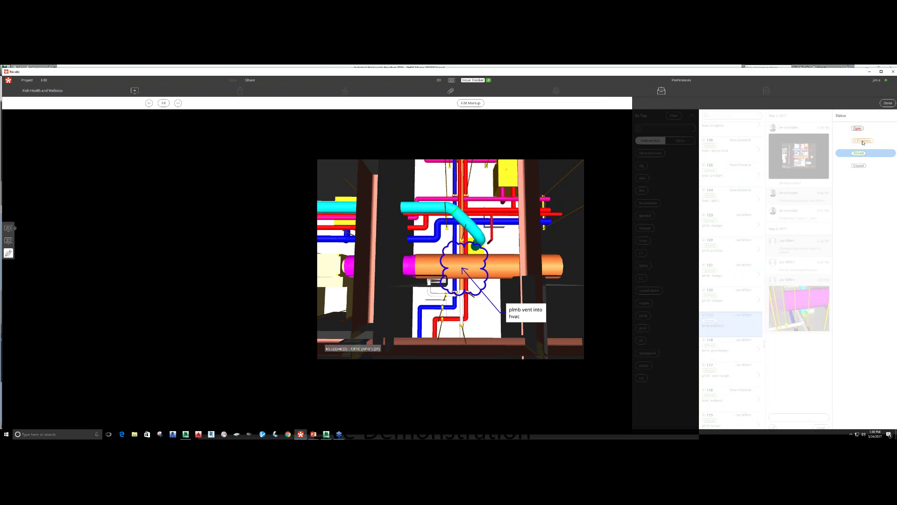
{"action": "left_click", "coordinate": [888, 102]}
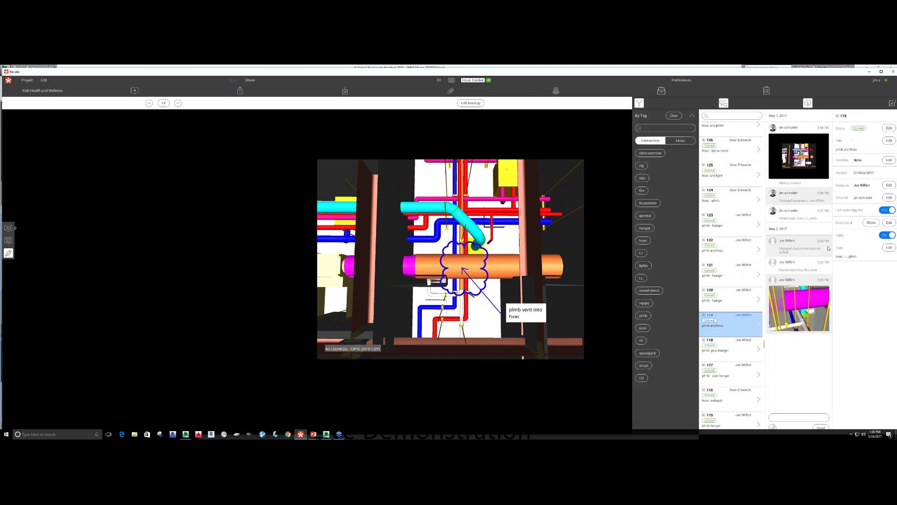
{"action": "left_click", "coordinate": [797, 305]}
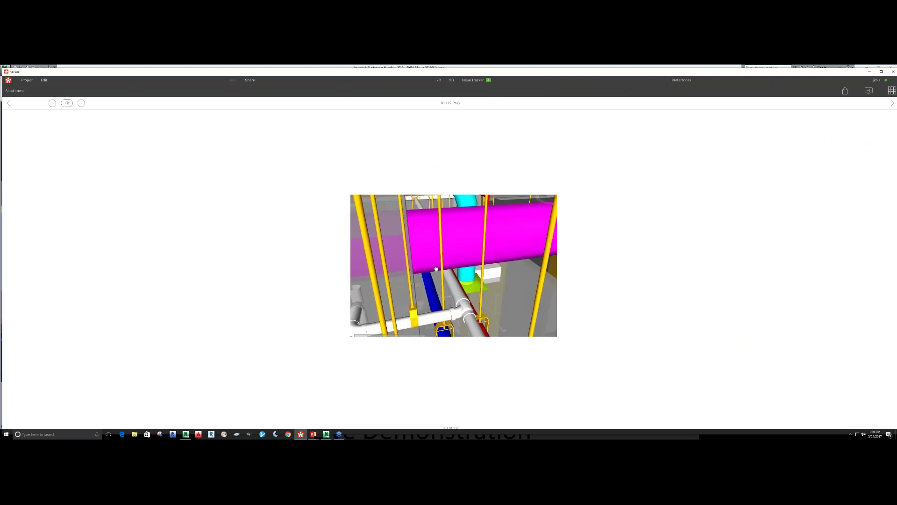
{"action": "left_click", "coordinate": [472, 80]}
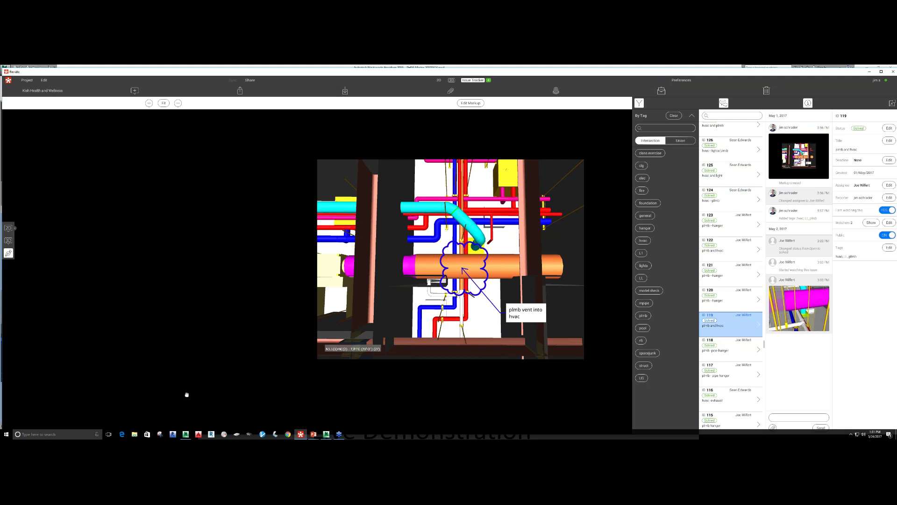
Switch to Navisworks Manage and inspect the overall building model with its colored MEP systems closer up
{"action": "left_click", "coordinate": [186, 434]}
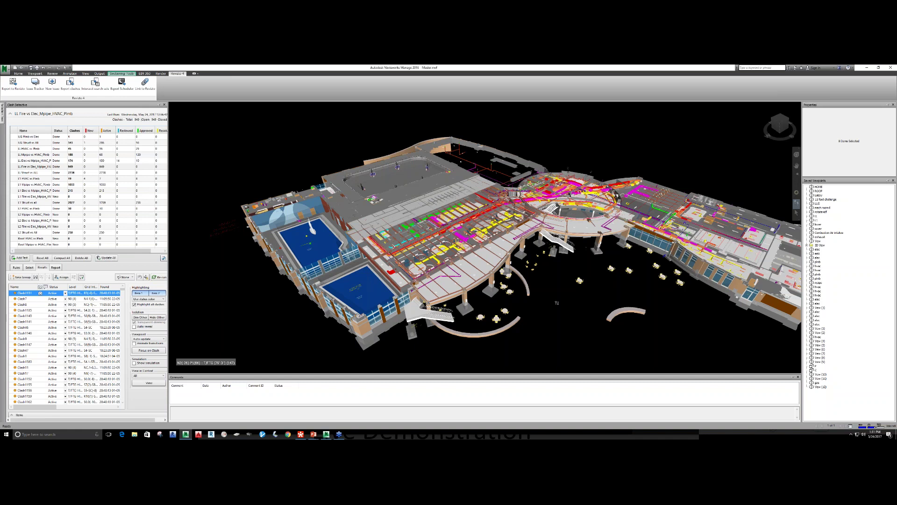
{"action": "middle_click_drag", "start_coordinate": [557, 302], "coordinate": [550, 290], "text": "shift"}
{"action": "scroll", "coordinate": [551, 290], "scroll_direction": "up", "scroll_amount": 3}
{"action": "scroll", "coordinate": [582, 278], "scroll_direction": "up", "scroll_amount": 4}
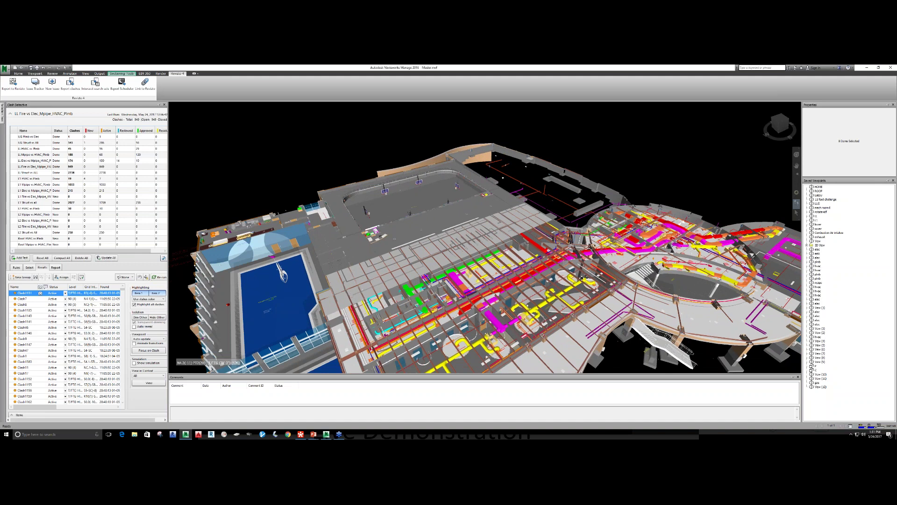
{"action": "scroll", "coordinate": [582, 277], "scroll_direction": "up", "scroll_amount": 2}
{"action": "scroll", "coordinate": [581, 279], "scroll_direction": "up", "scroll_amount": 3}
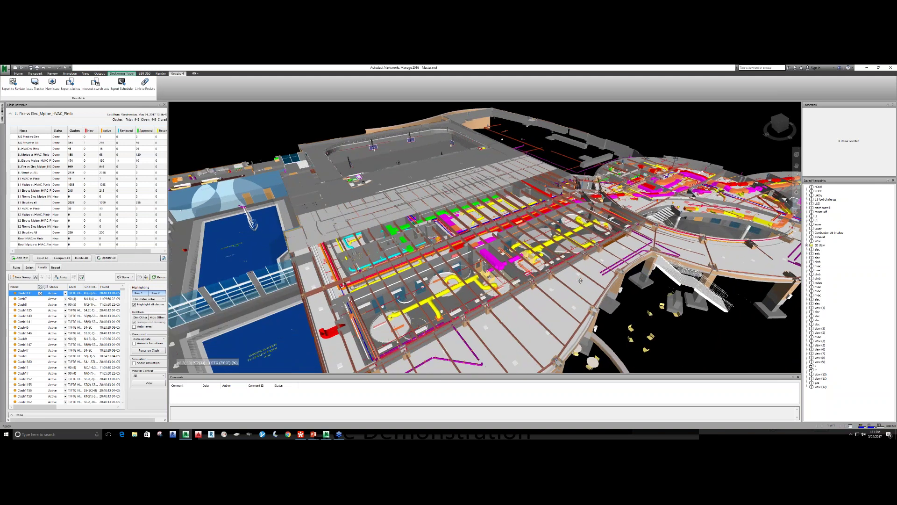
{"action": "scroll", "coordinate": [580, 280], "scroll_direction": "up", "scroll_amount": 3}
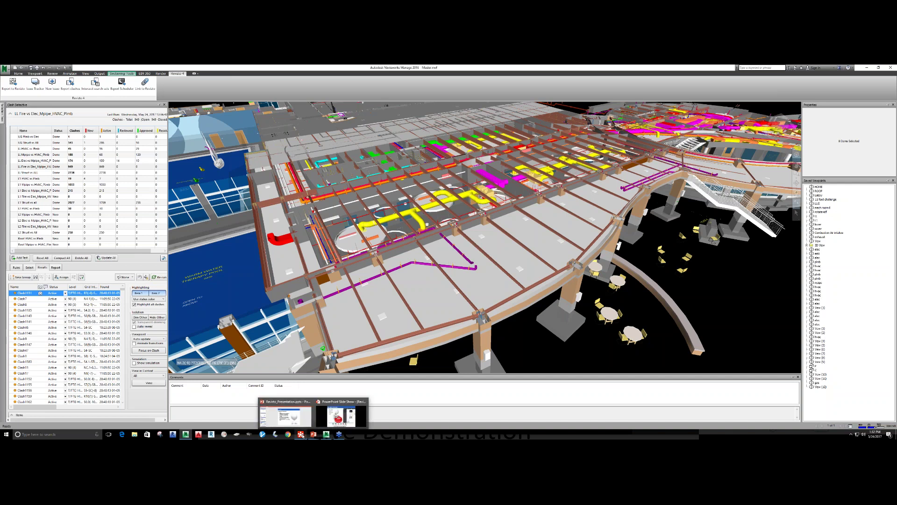
Check issue 119 in Revizto and view its location in the Navisworks Manage model
{"action": "left_click", "coordinate": [310, 422]}
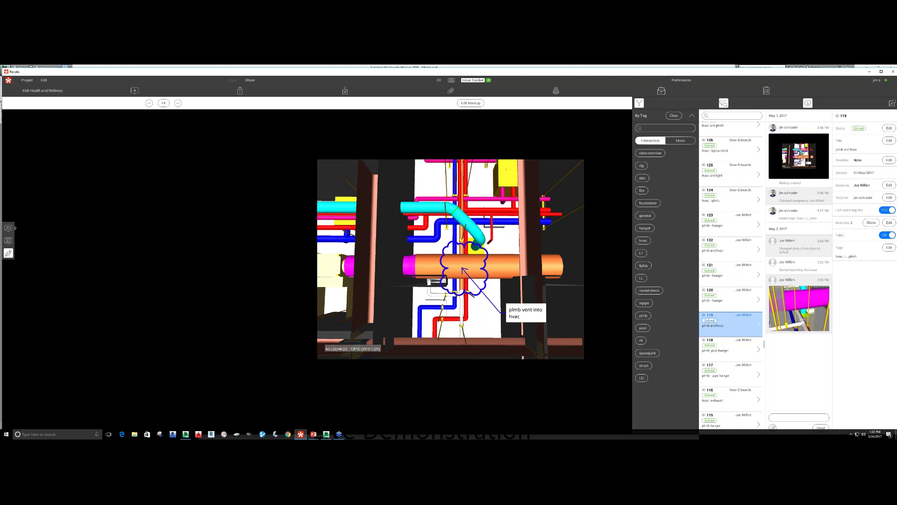
{"action": "left_click", "coordinate": [186, 435]}
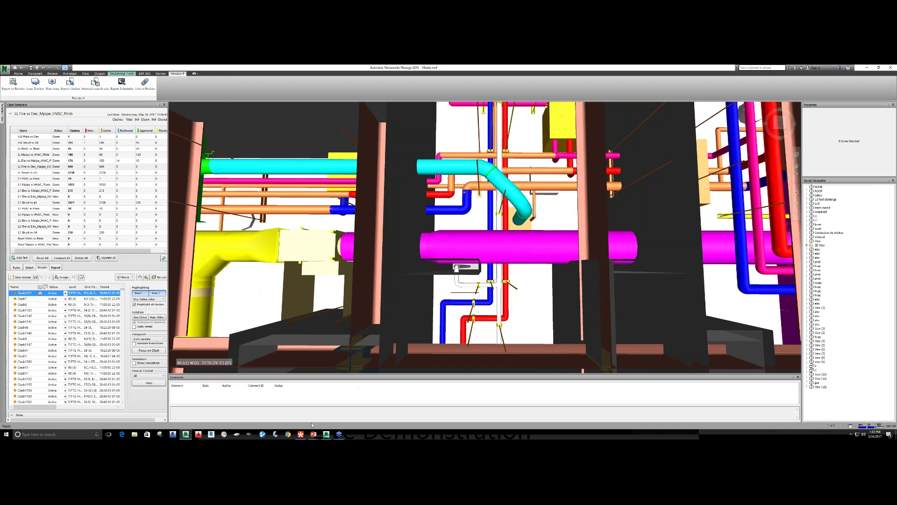
Switch to Revizto, search the issues for 215, and open that mpipe and hvac issue
{"action": "mouse_move", "coordinate": [303, 435]}
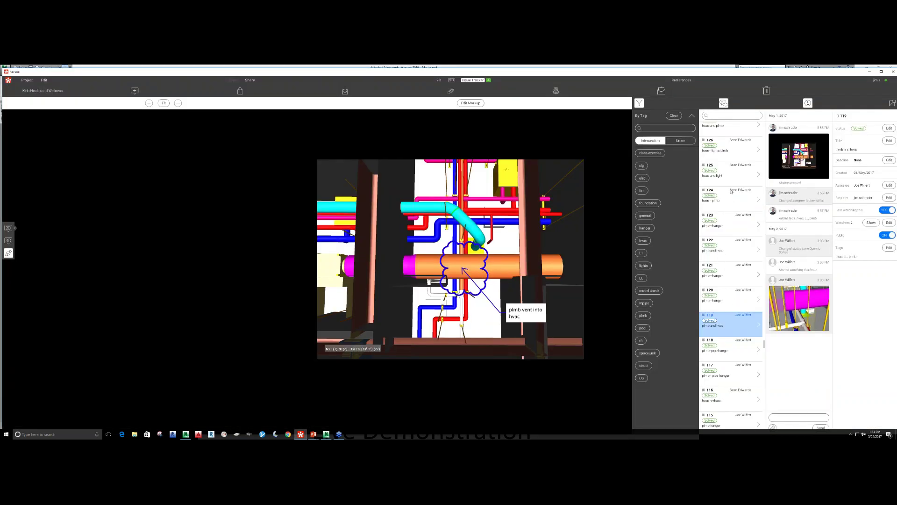
{"action": "scroll", "coordinate": [728, 168], "scroll_direction": "up", "scroll_amount": 3}
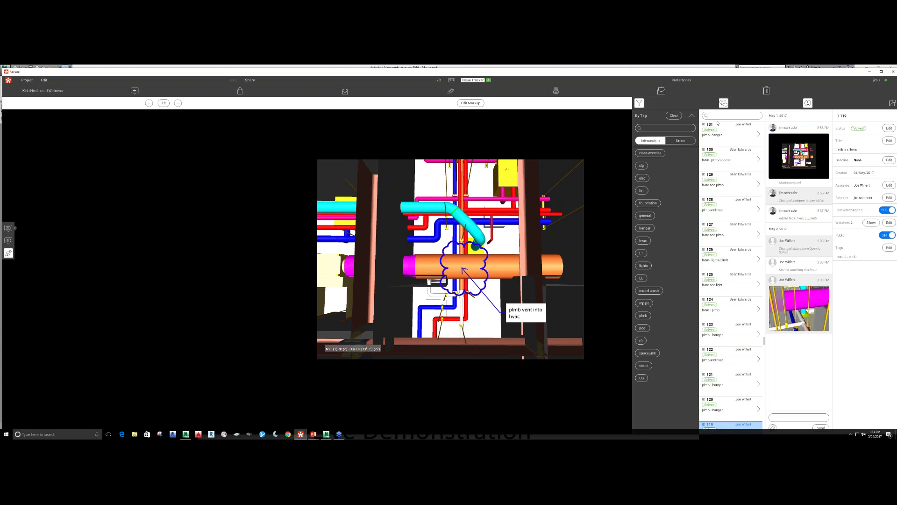
{"action": "type", "text": "215"}
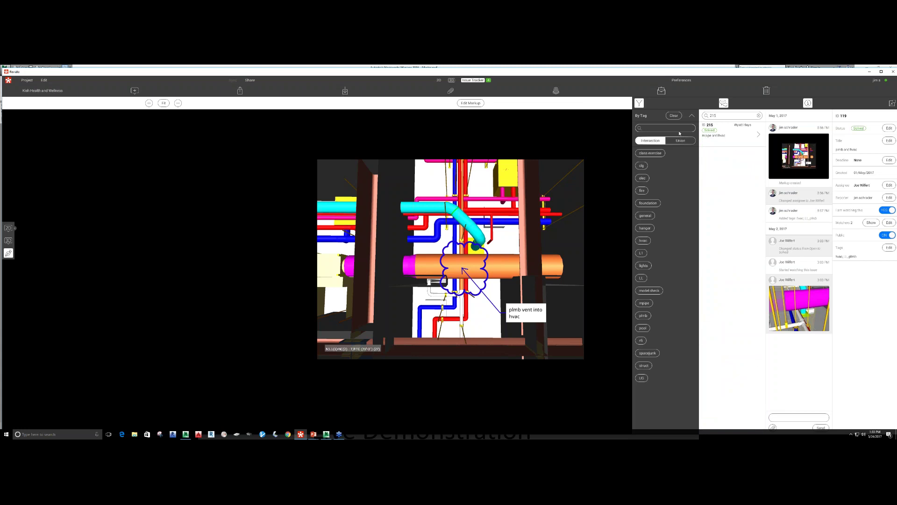
{"action": "left_click", "coordinate": [734, 130]}
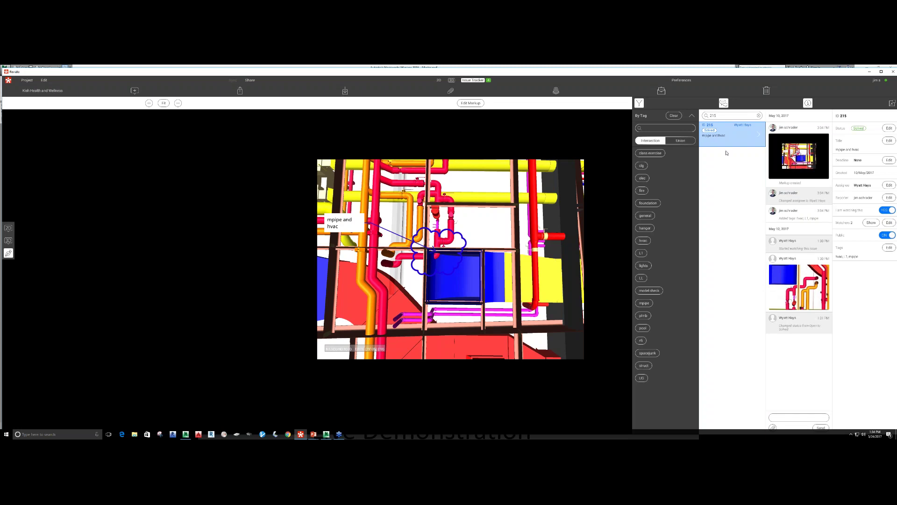
Switch to Navisworks Manage and inspect the piping and ductwork around issue 215's location
{"action": "left_click", "coordinate": [185, 434]}
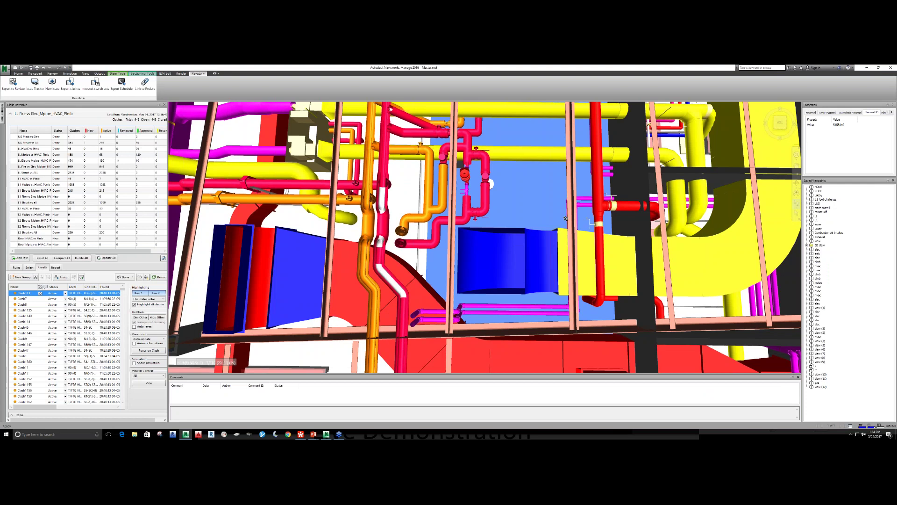
{"action": "scroll", "coordinate": [565, 219], "scroll_direction": "down", "scroll_amount": 10}
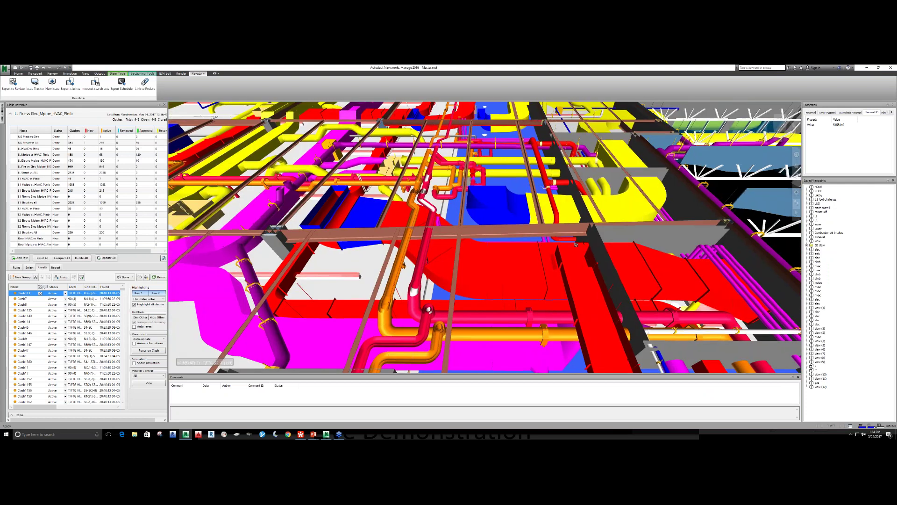
{"action": "scroll", "coordinate": [580, 244], "scroll_direction": "down", "scroll_amount": 2}
{"action": "scroll", "coordinate": [582, 244], "scroll_direction": "up", "scroll_amount": 3}
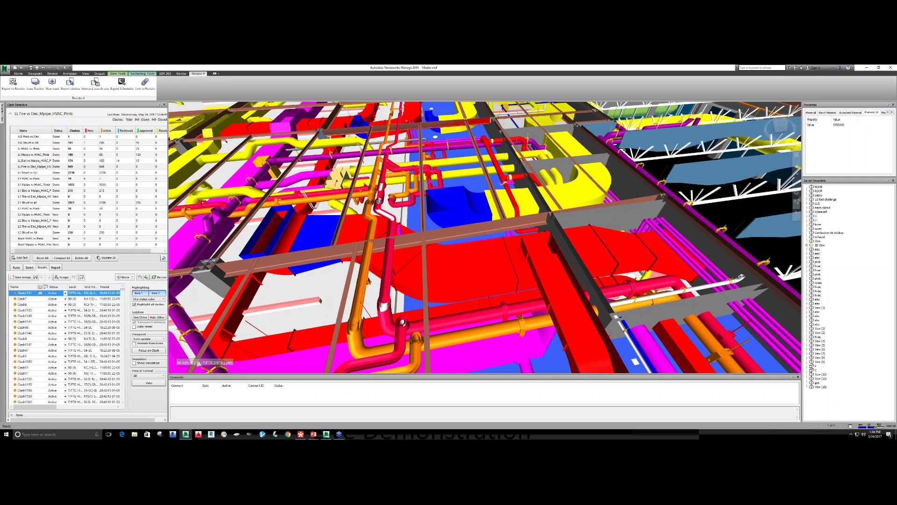
Switch to the PowerPoint slide show and advance to the "Revizto Process" slide
{"action": "mouse_move", "coordinate": [318, 437]}
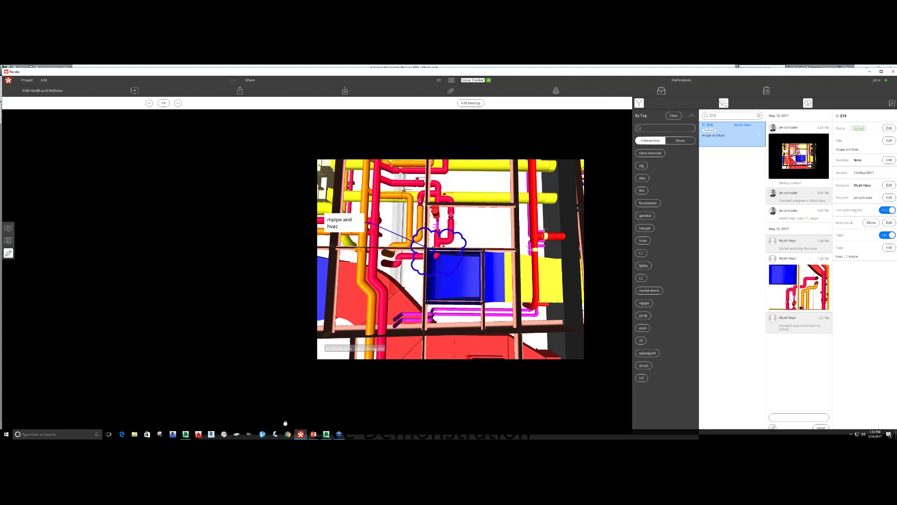
{"action": "mouse_move", "coordinate": [313, 435]}
{"action": "left_click", "coordinate": [341, 415]}
{"action": "key", "text": "Right"}
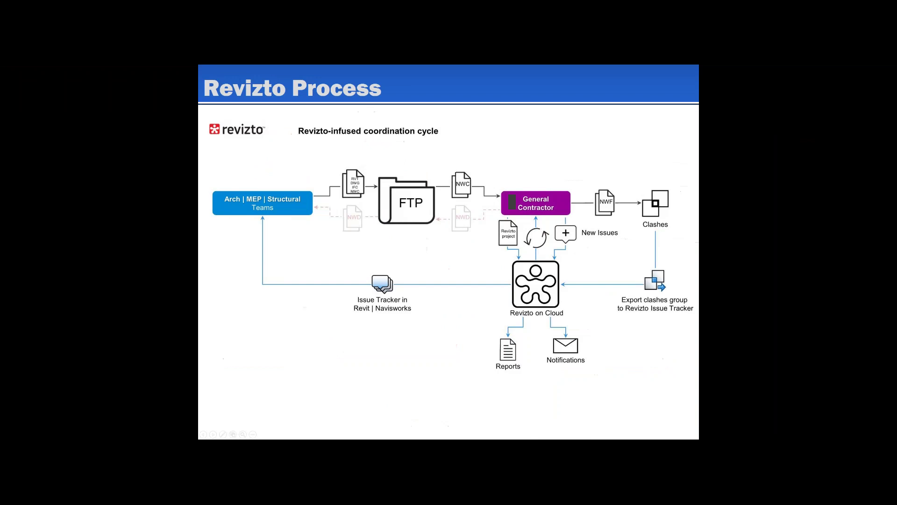